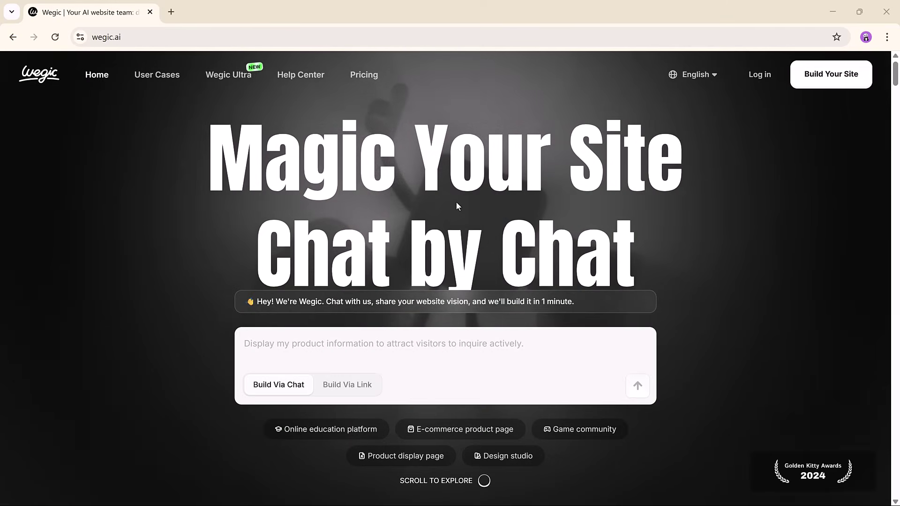
pyautogui.scroll(-5, 457, 207)
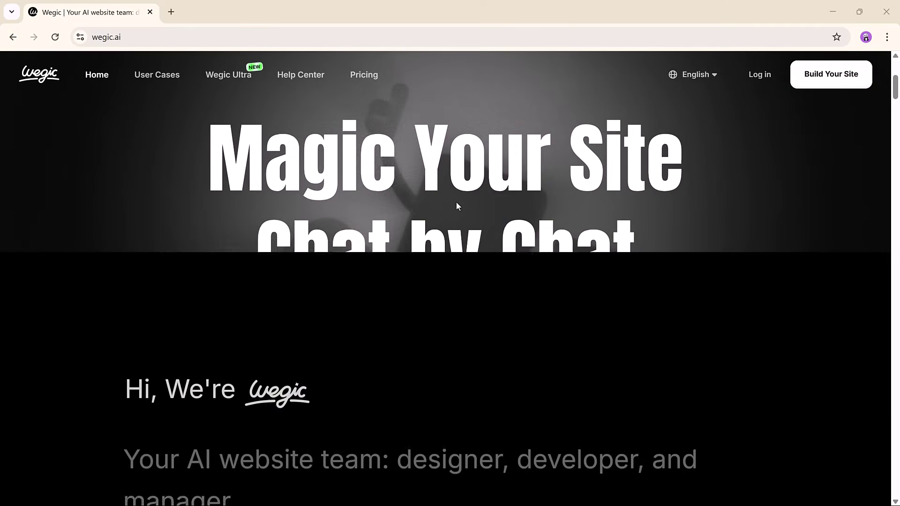
pyautogui.scroll(-1, 458, 206)
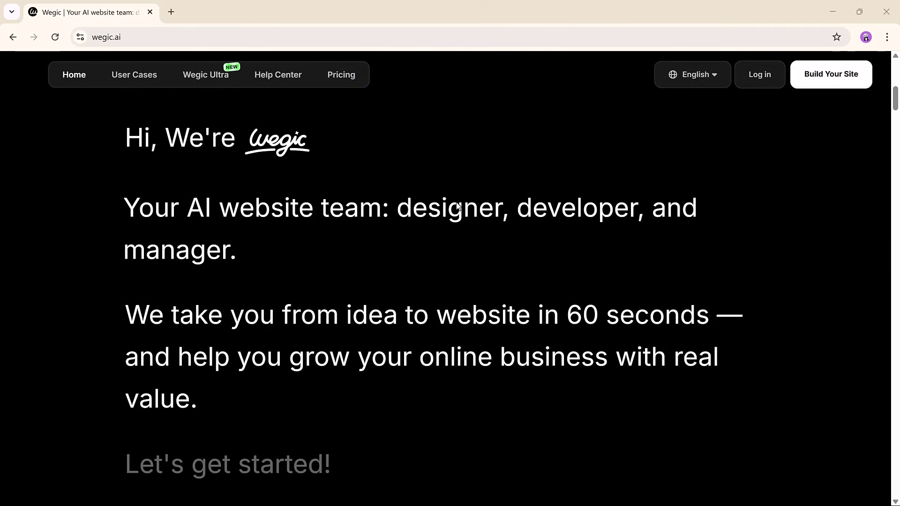
pyautogui.scroll(-10, 457, 207)
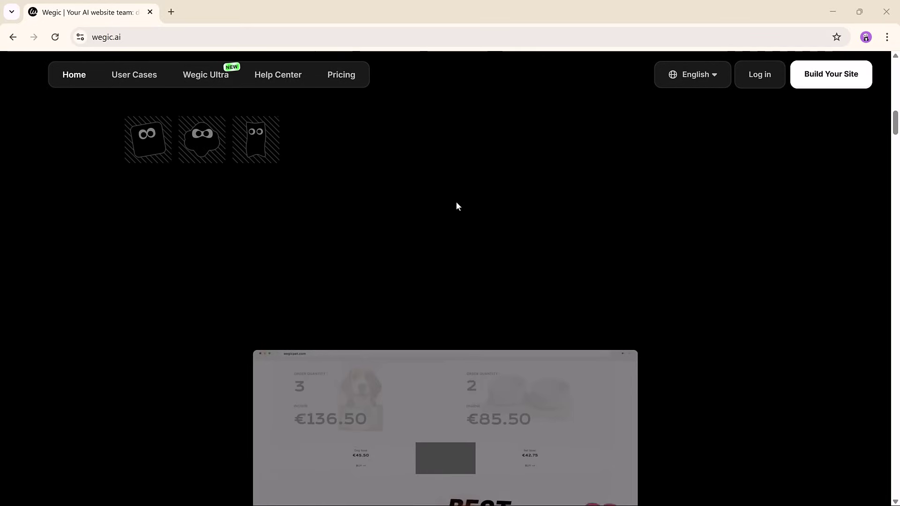
pyautogui.scroll(-2, 456, 202)
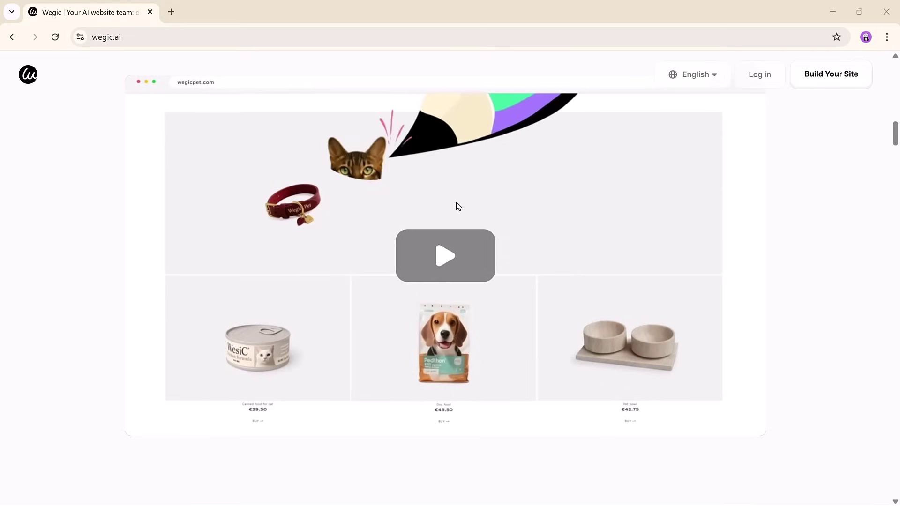
pyautogui.scroll(-5, 456, 202)
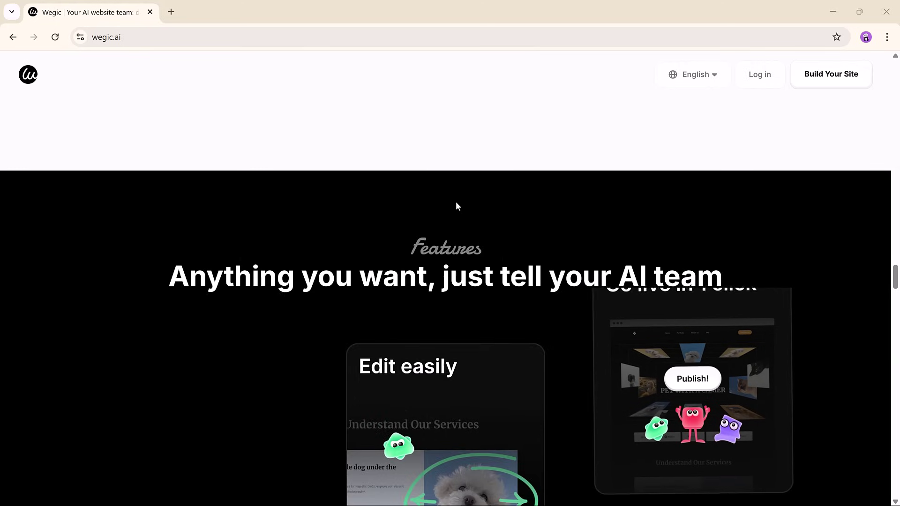
pyautogui.scroll(-3, 458, 206)
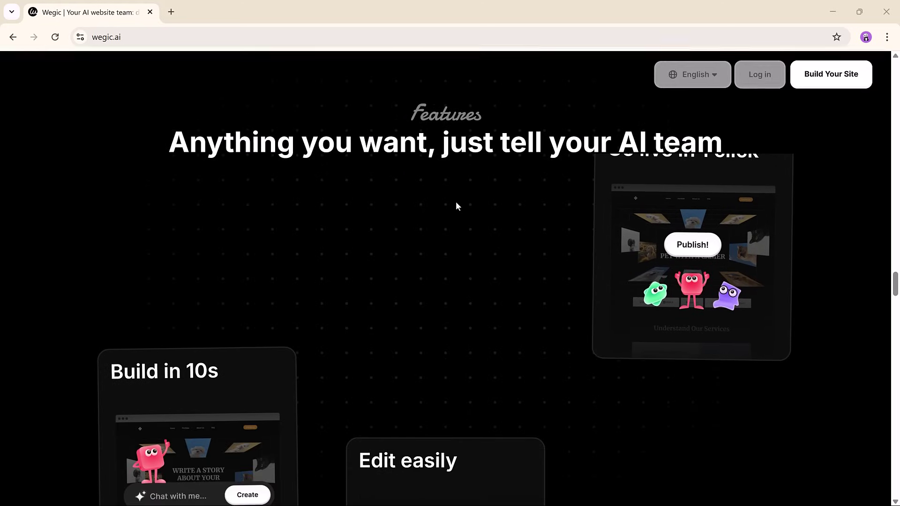
pyautogui.scroll(-4, 457, 203)
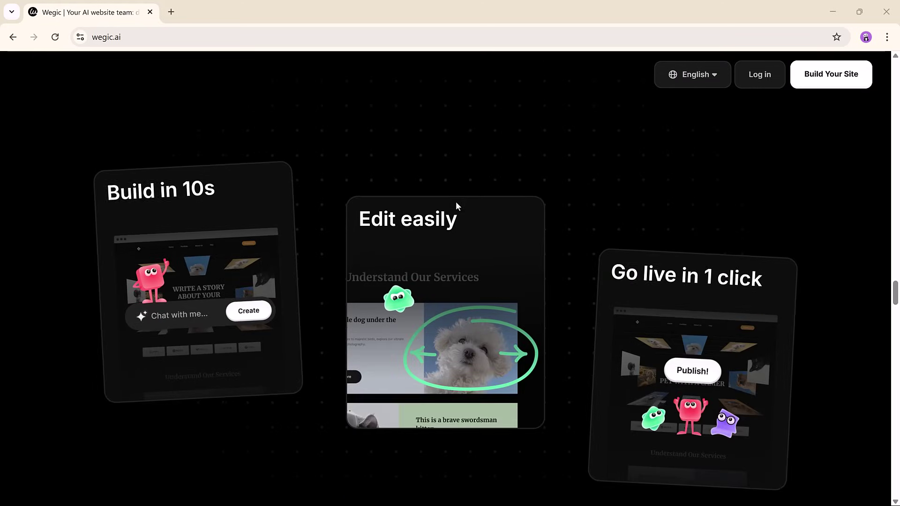
pyautogui.scroll(-2, 455, 201)
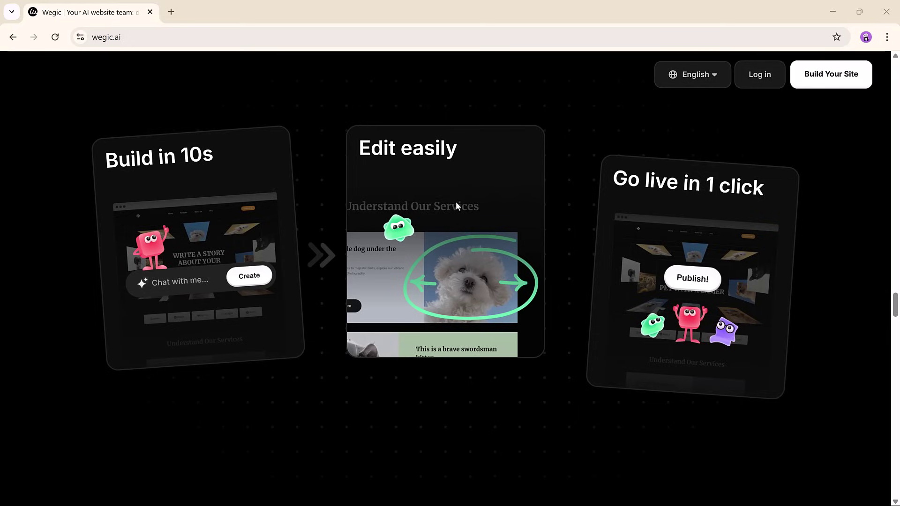
pyautogui.scroll(-2, 455, 201)
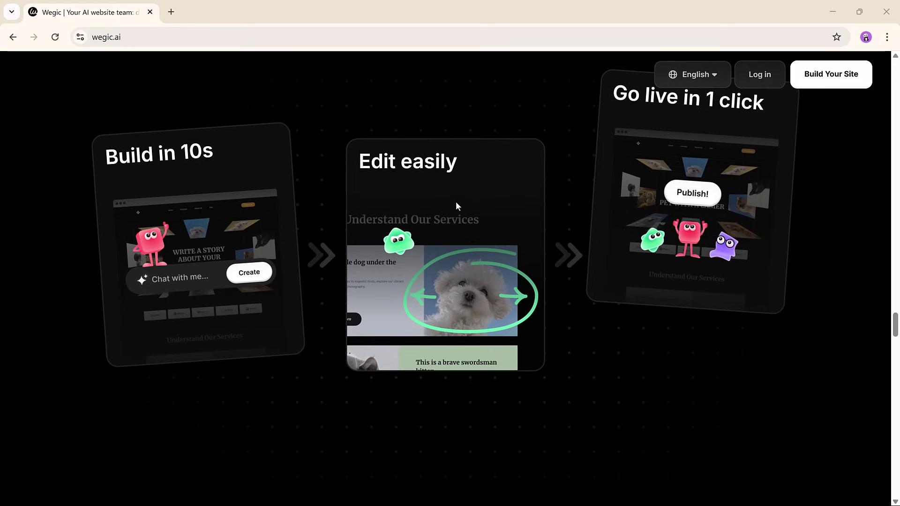
pyautogui.scroll(-3, 456, 201)
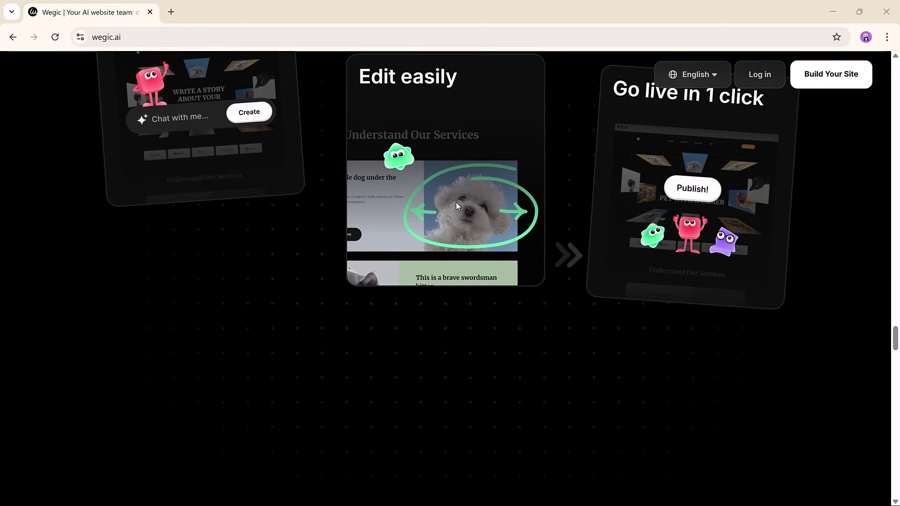
pyautogui.scroll(-5, 456, 202)
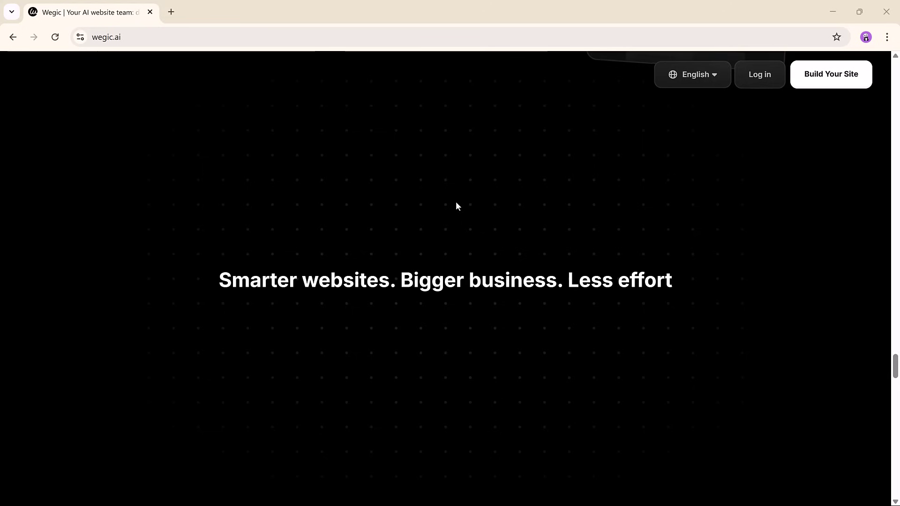
pyautogui.scroll(-3, 456, 202)
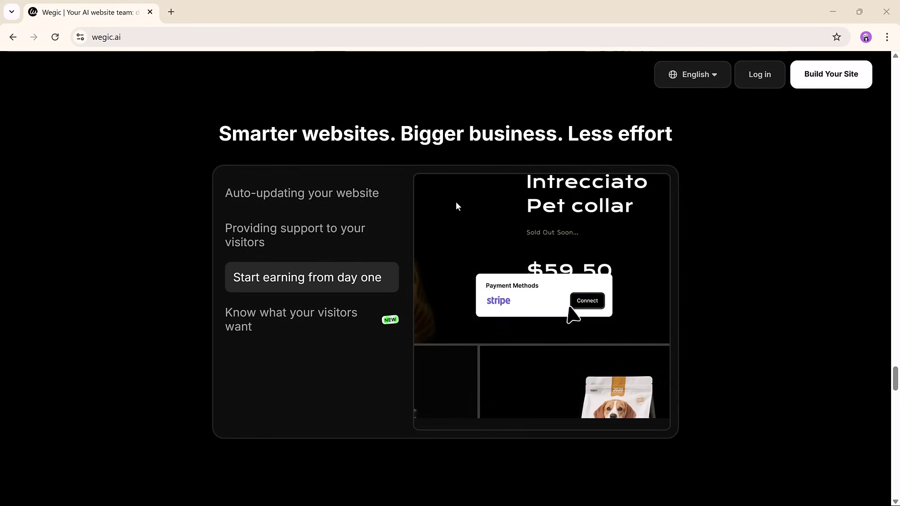
# Request a studio website showcasing services and expertise, aimed at potential clients
pyautogui.click(849, 74)
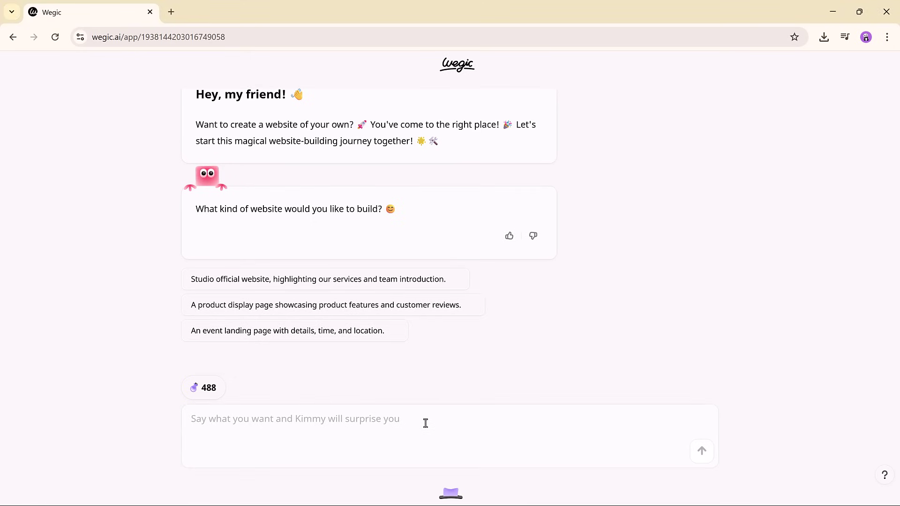
pyautogui.click(307, 280)
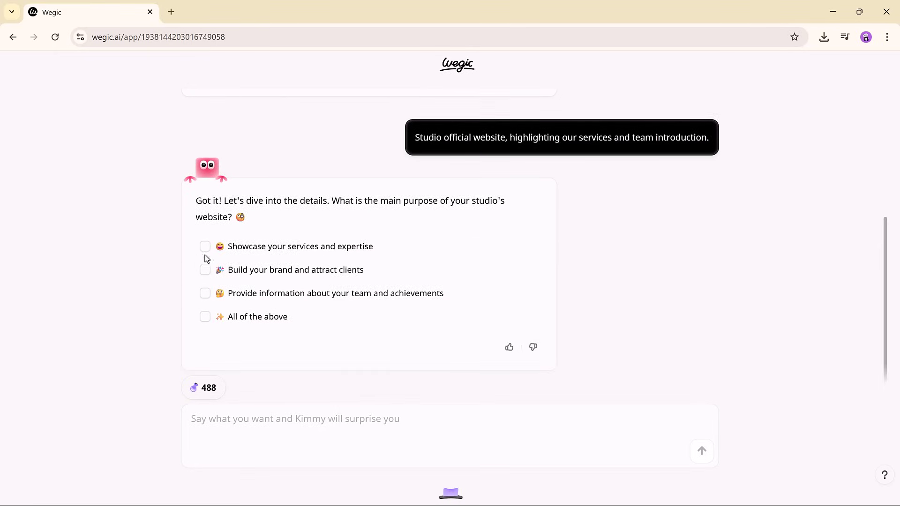
pyautogui.click(205, 246)
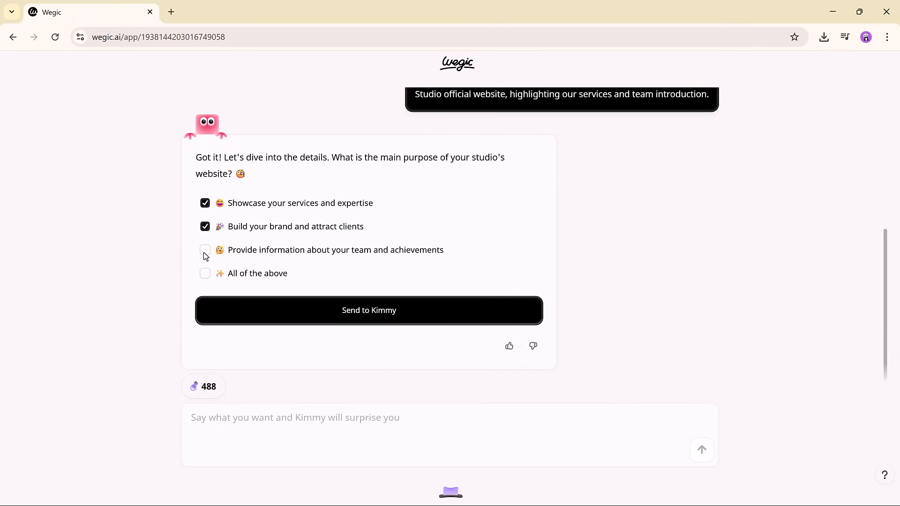
pyautogui.click(364, 313)
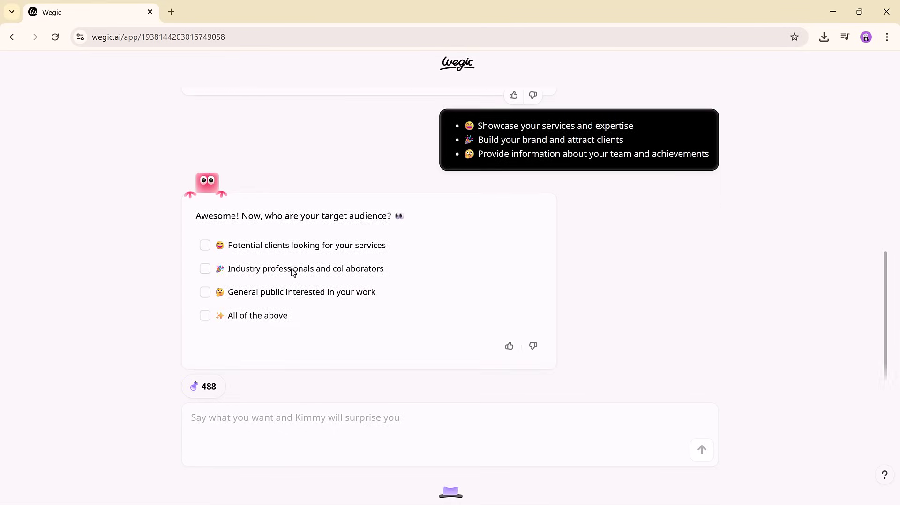
pyautogui.click(205, 245)
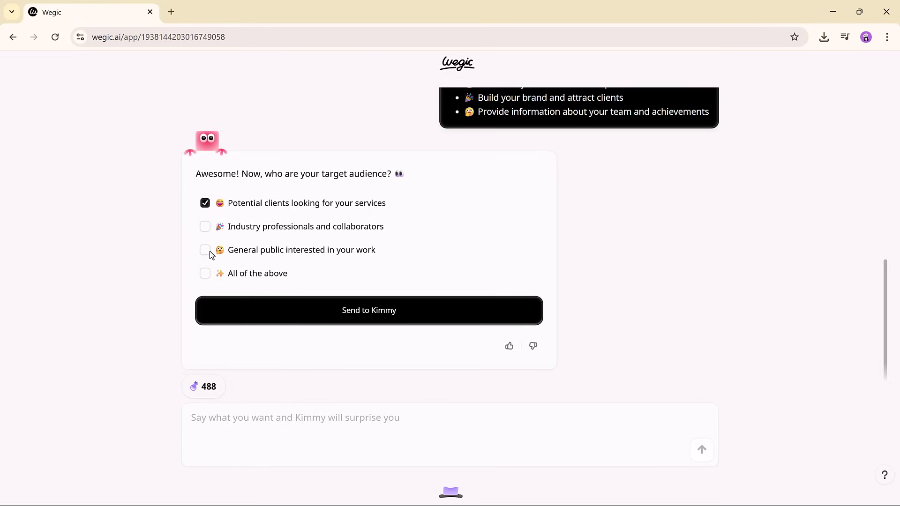
pyautogui.click(366, 313)
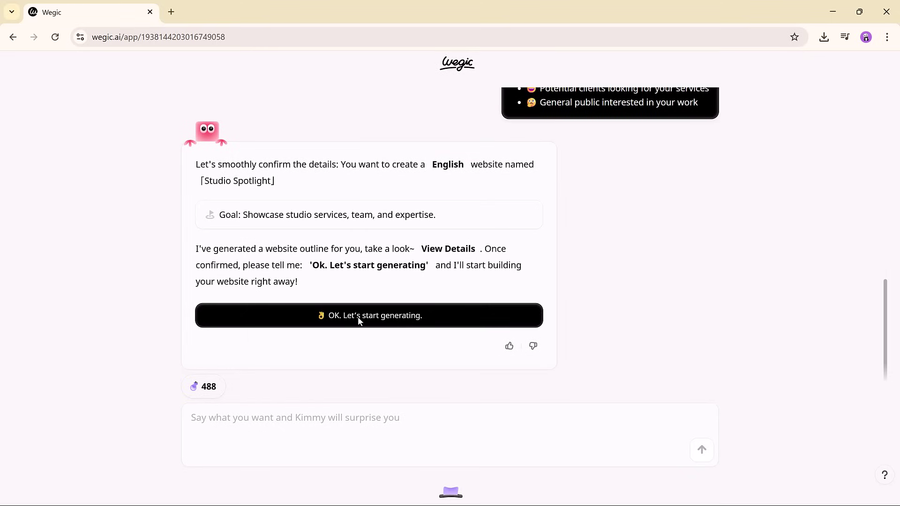
# Generate Studio Spotlight from the outline and review its hero, expertise, portfolio and testimonial sections
pyautogui.click(359, 317)
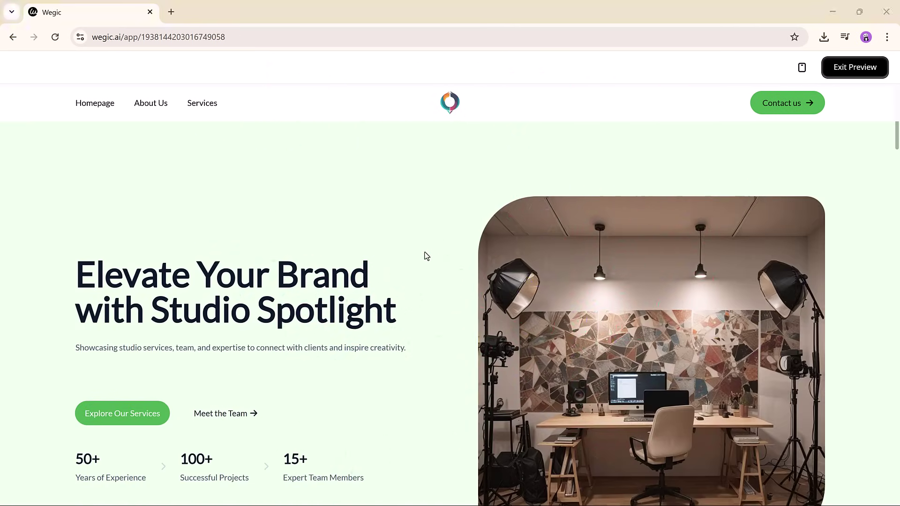
pyautogui.scroll(-3, 427, 255)
pyautogui.scroll(-10, 427, 255)
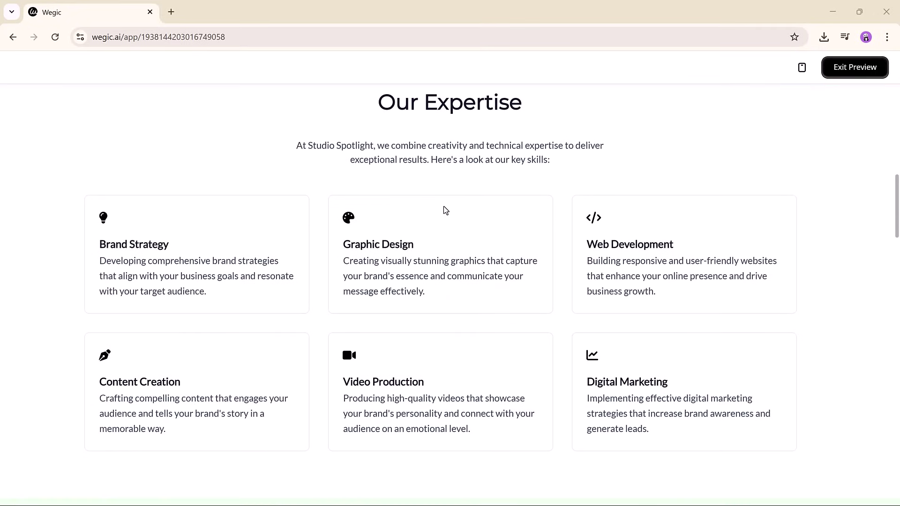
pyautogui.scroll(-8, 444, 208)
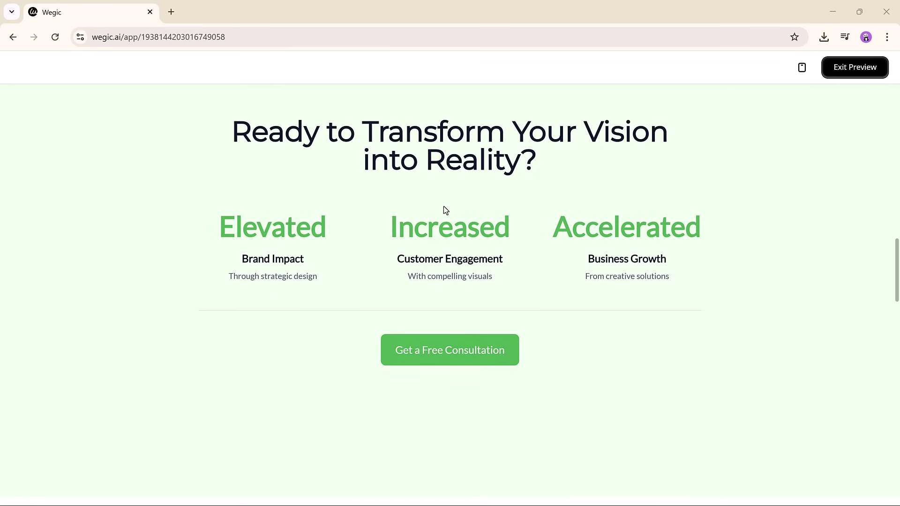
pyautogui.scroll(-8, 444, 210)
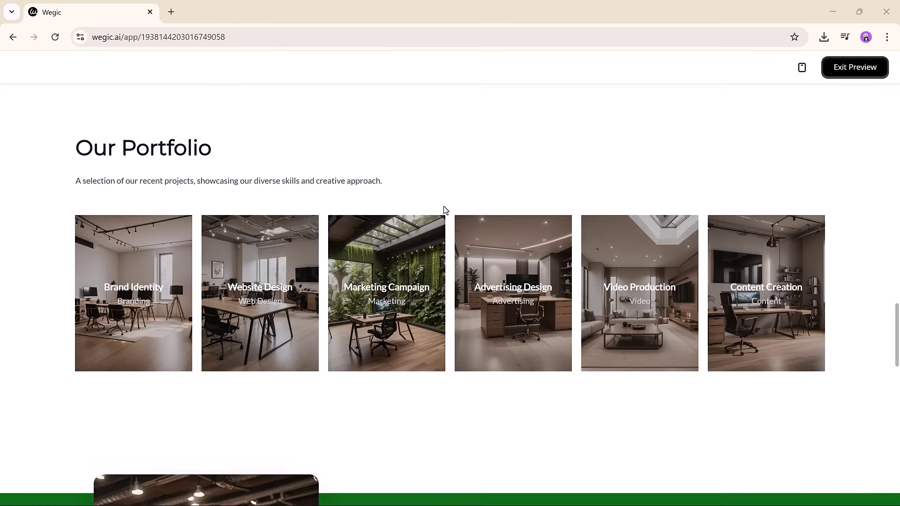
pyautogui.scroll(-1, 445, 210)
pyautogui.scroll(-7, 445, 209)
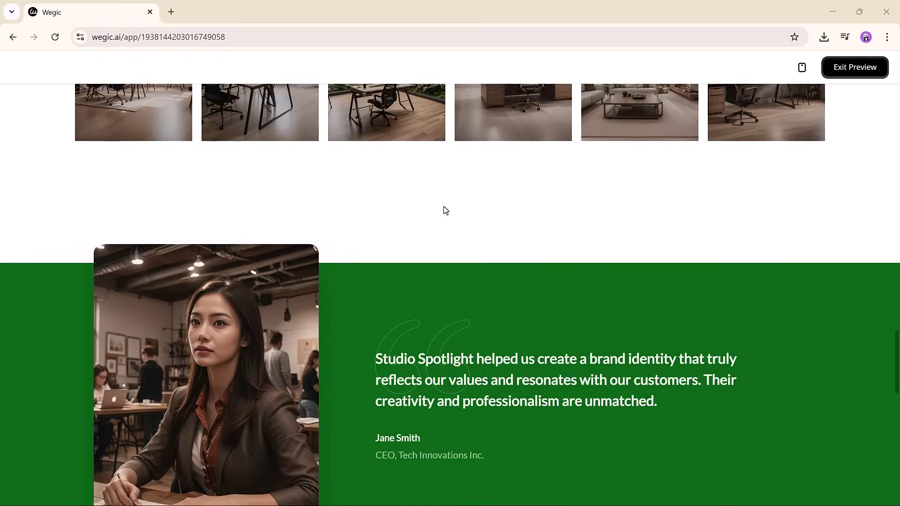
pyautogui.scroll(-7, 443, 206)
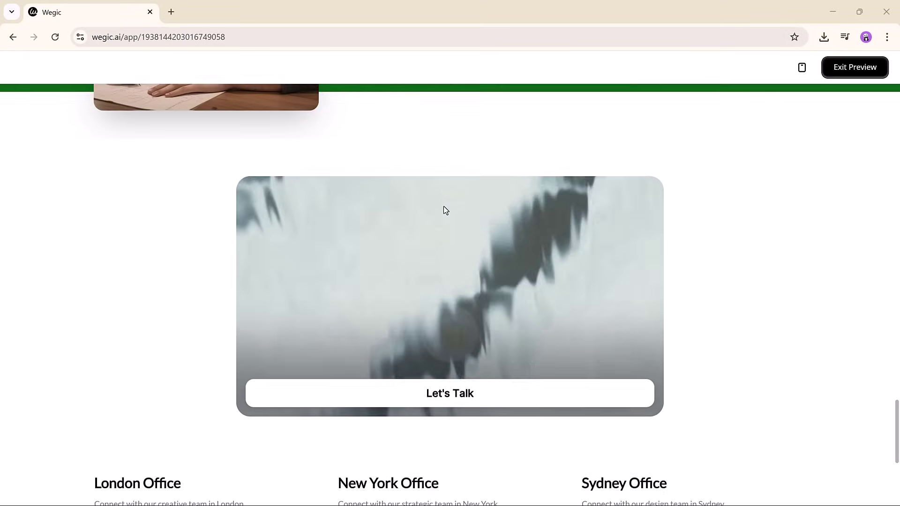
# Insert a section above Let's Talk showing the office address on a Pompano Beach Google map
pyautogui.press('Escape')
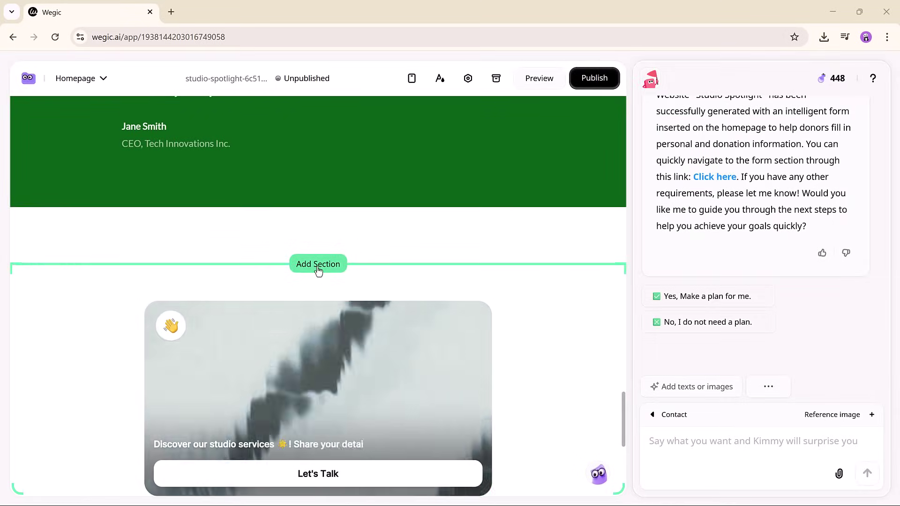
pyautogui.click(318, 265)
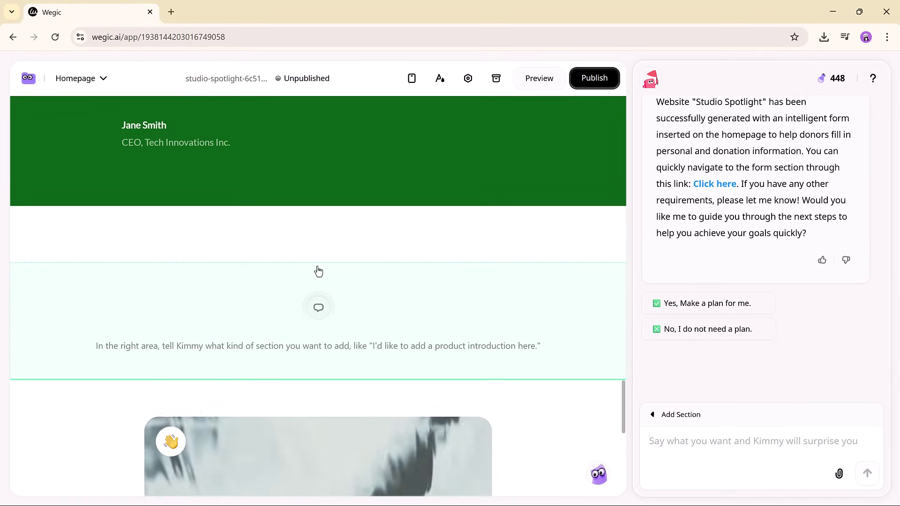
pyautogui.click(839, 474)
pyautogui.scroll(-9, 789, 299)
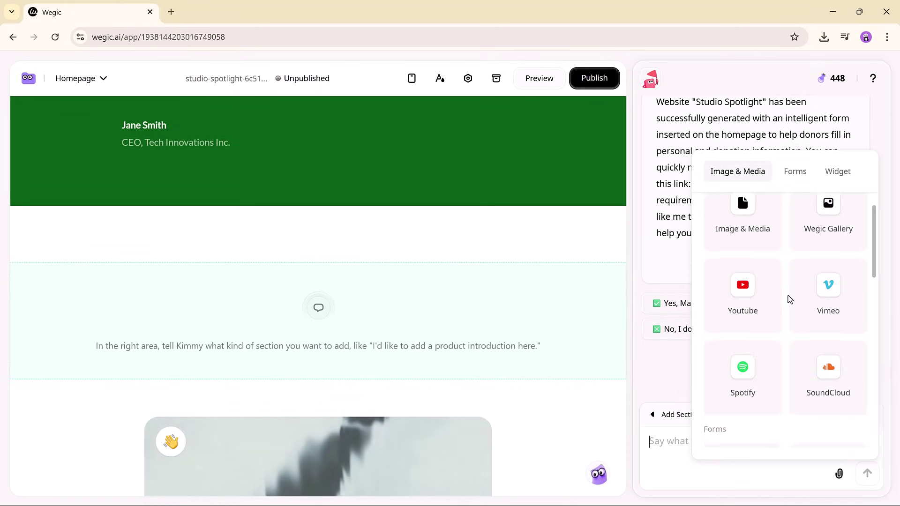
pyautogui.scroll(-5, 790, 299)
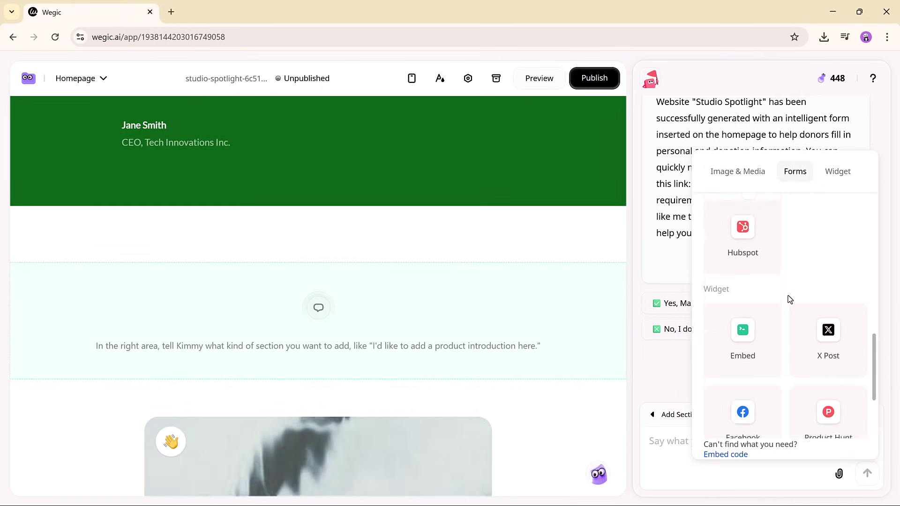
pyautogui.click(831, 399)
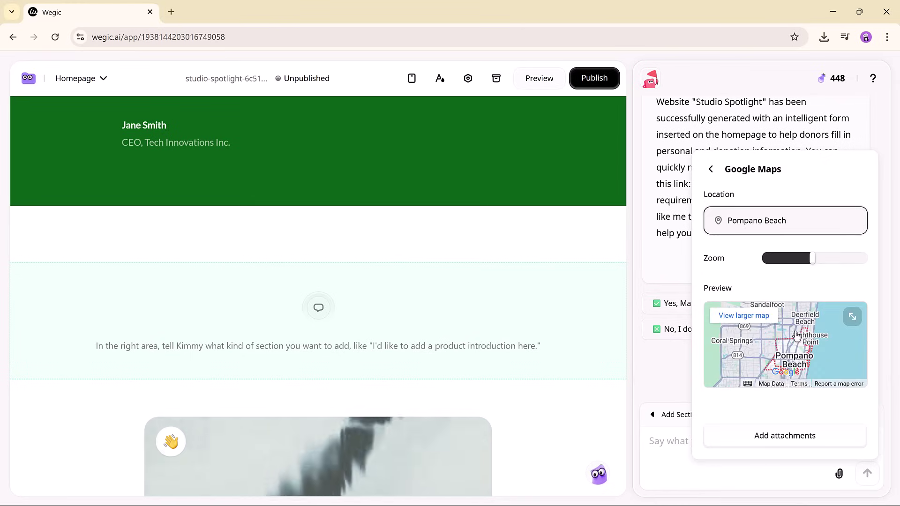
pyautogui.click(778, 437)
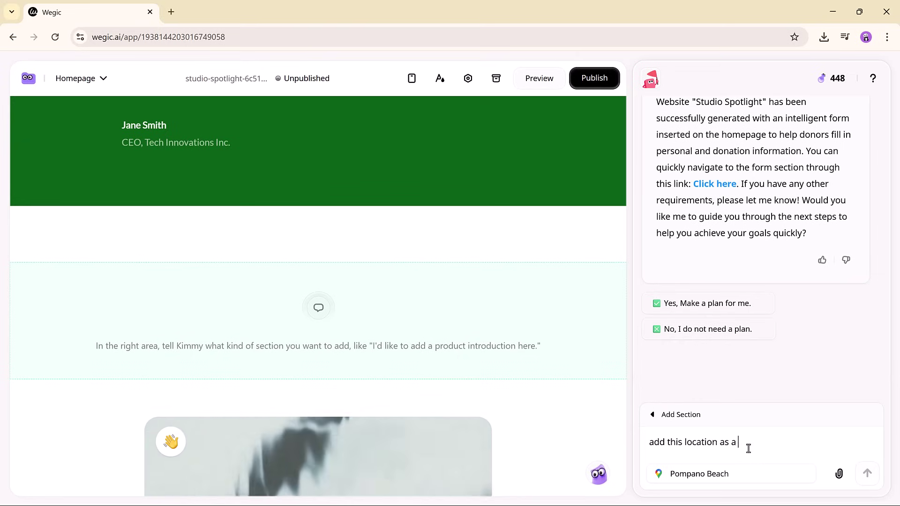
pyautogui.write('adress of out office')
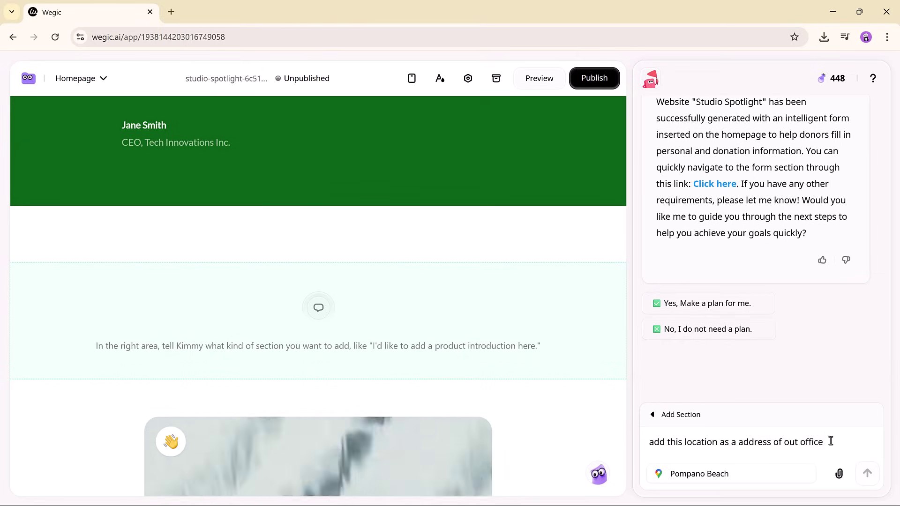
pyautogui.press('Return')
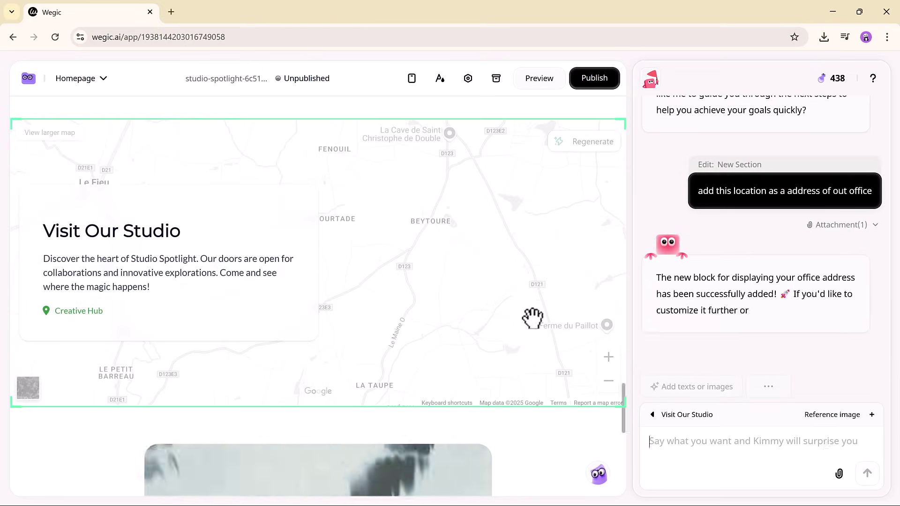
# Ask Kimmy to put the map on the right and studio info on the left, not as background
pyautogui.write('do not add map as a background, add map o')
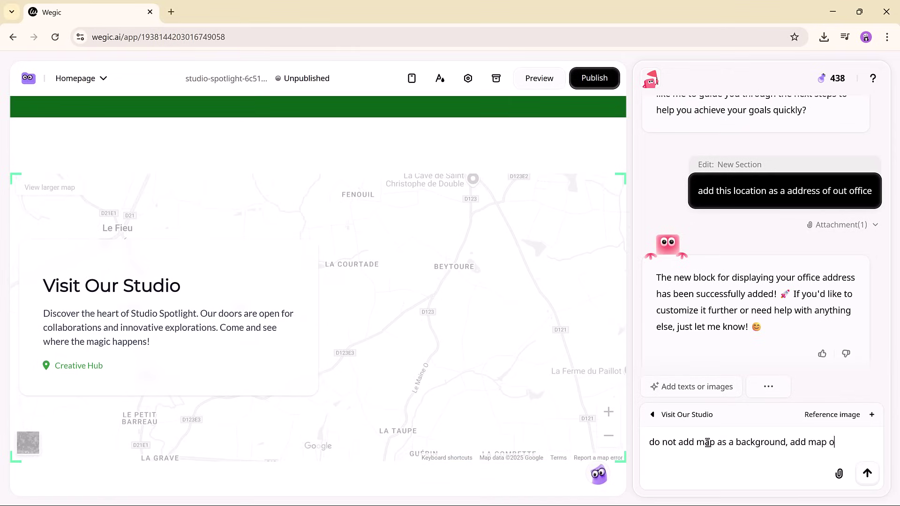
pyautogui.write('n the right side and studio info on the left side')
pyautogui.press('Return')
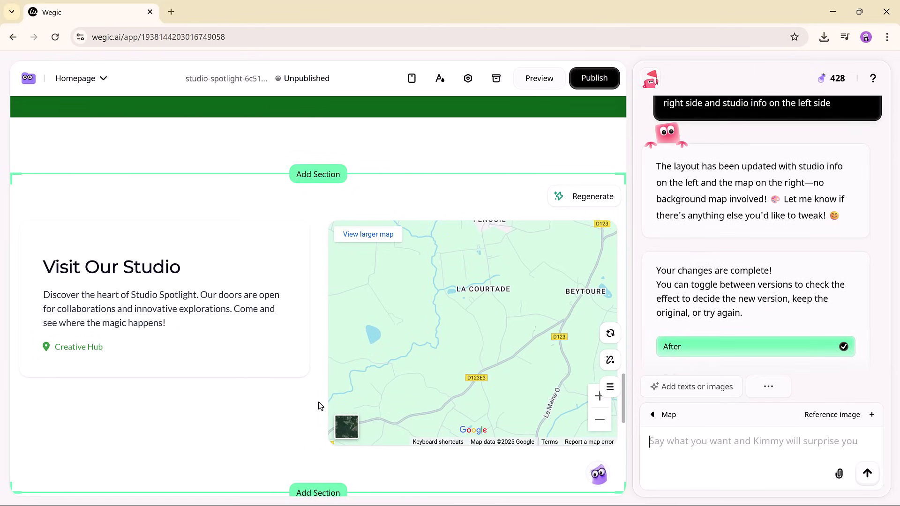
# Replace the testimonial photo with a generated grey-suited male CEO working at a laptop
pyautogui.scroll(9, 318, 401)
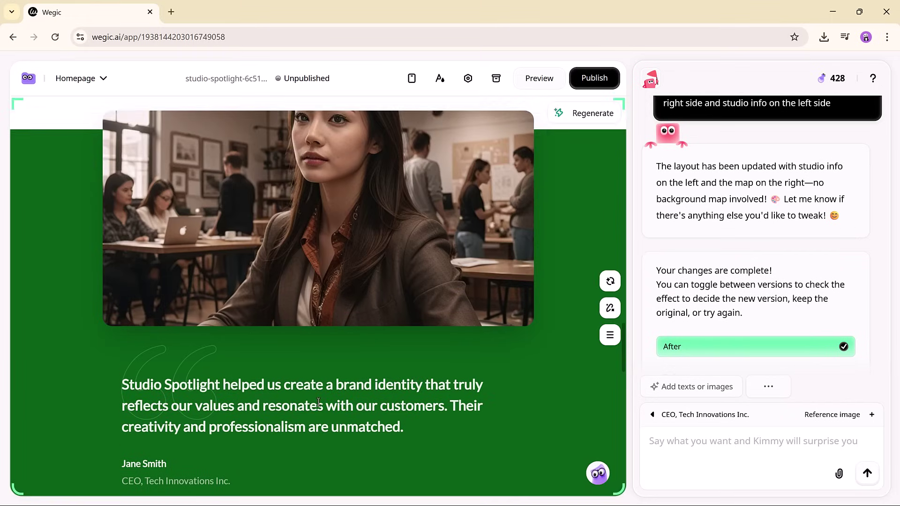
pyautogui.click(362, 316)
pyautogui.click(614, 287)
pyautogui.write('add a professional male CEO photo')
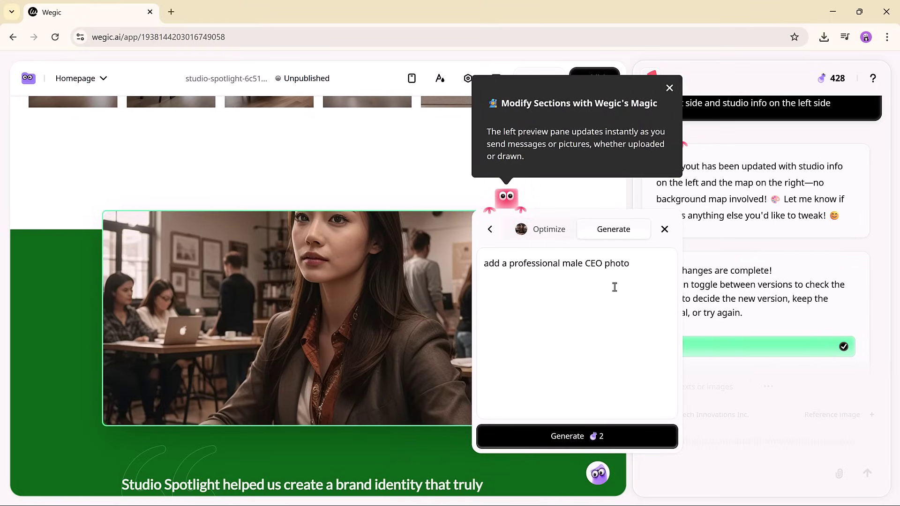
pyautogui.write('ice')
pyautogui.click(575, 434)
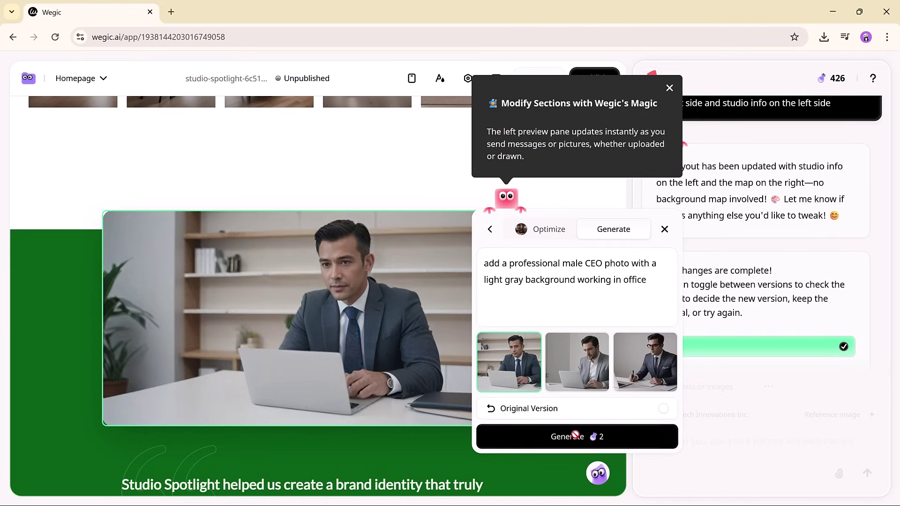
pyautogui.click(579, 362)
pyautogui.click(636, 365)
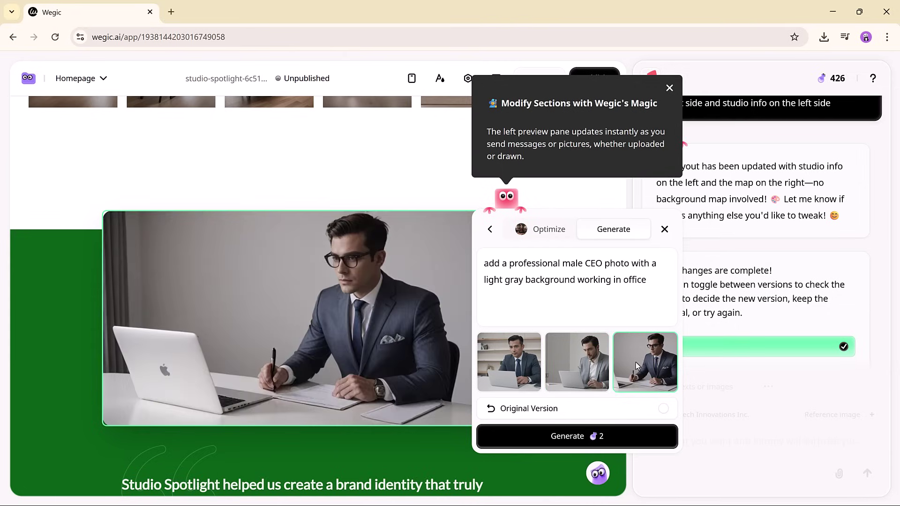
pyautogui.click(577, 366)
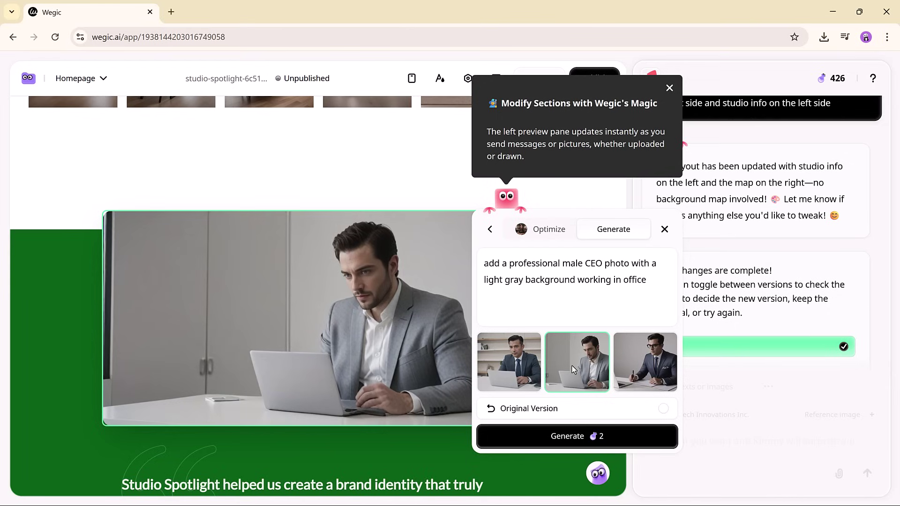
pyautogui.click(665, 230)
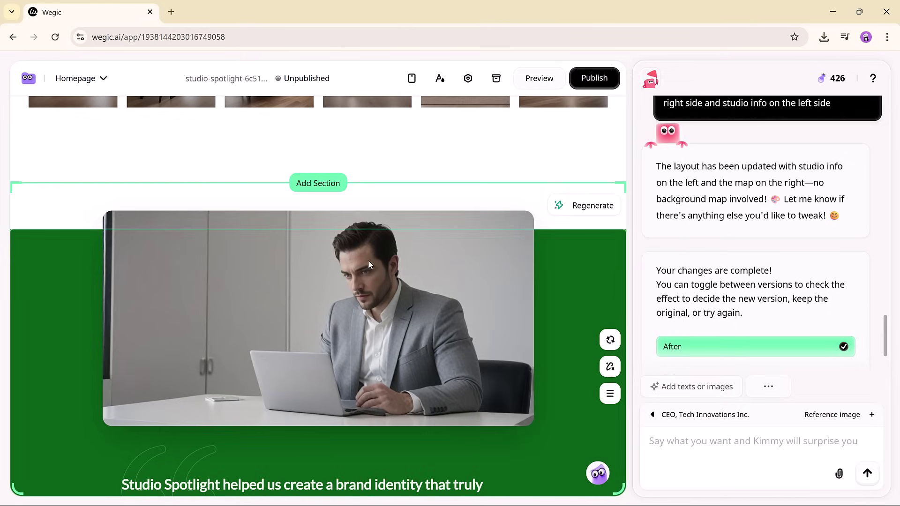
pyautogui.scroll(10, 418, 377)
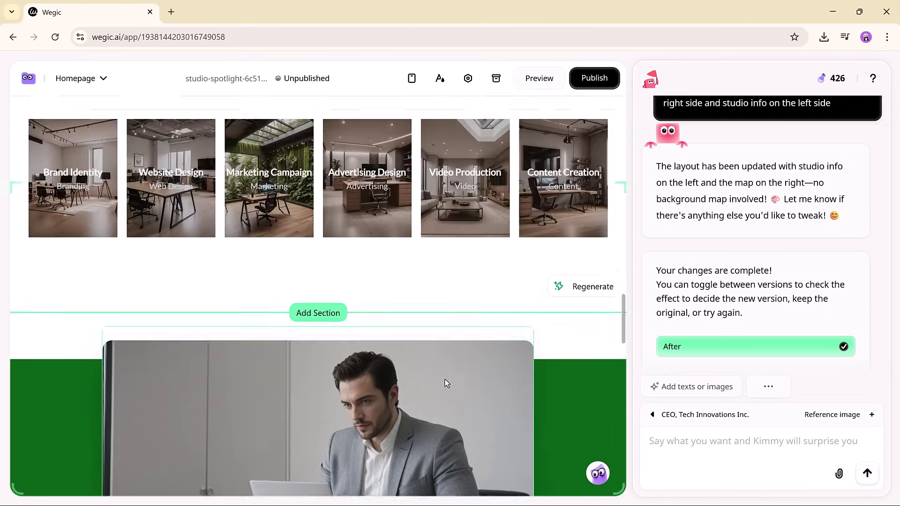
# Sketch a frame with two thin bars above a large box and save it as the reference image
pyautogui.scroll(10, 407, 374)
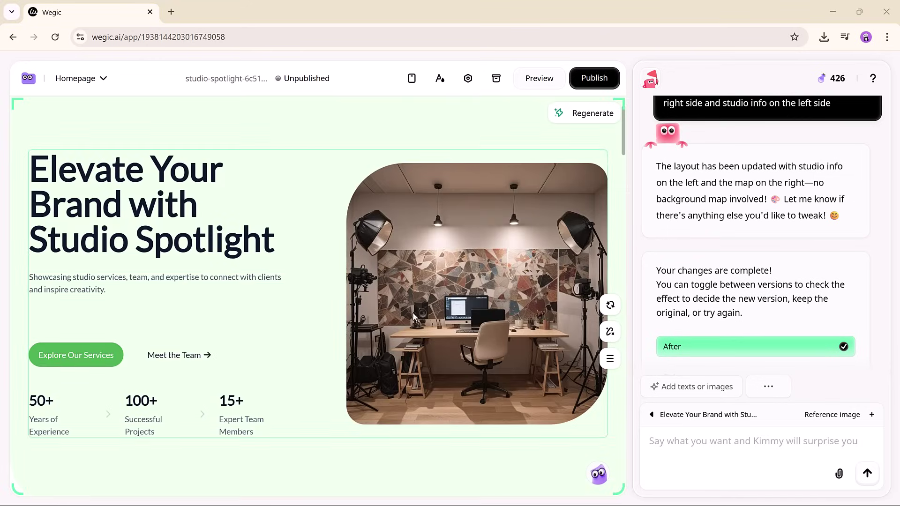
pyautogui.click(855, 415)
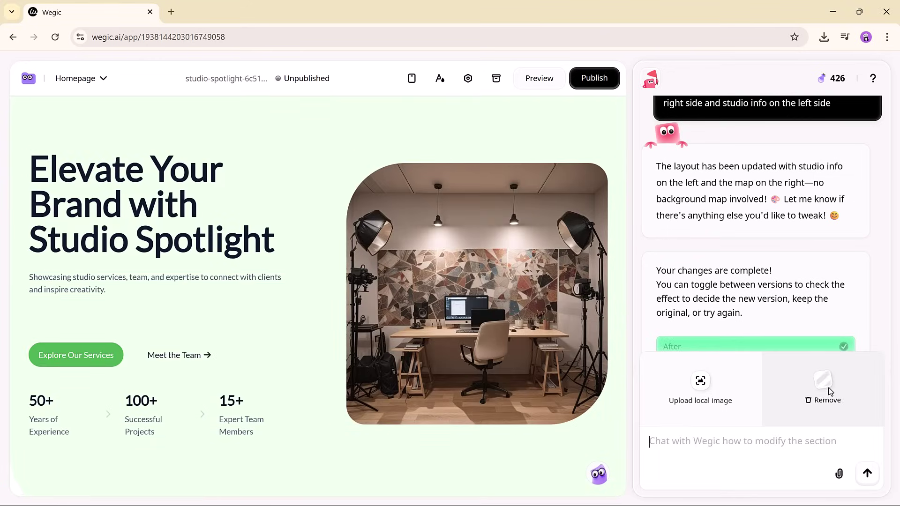
pyautogui.click(829, 387)
pyautogui.moveTo(299, 155); pyautogui.dragTo(344, 202)
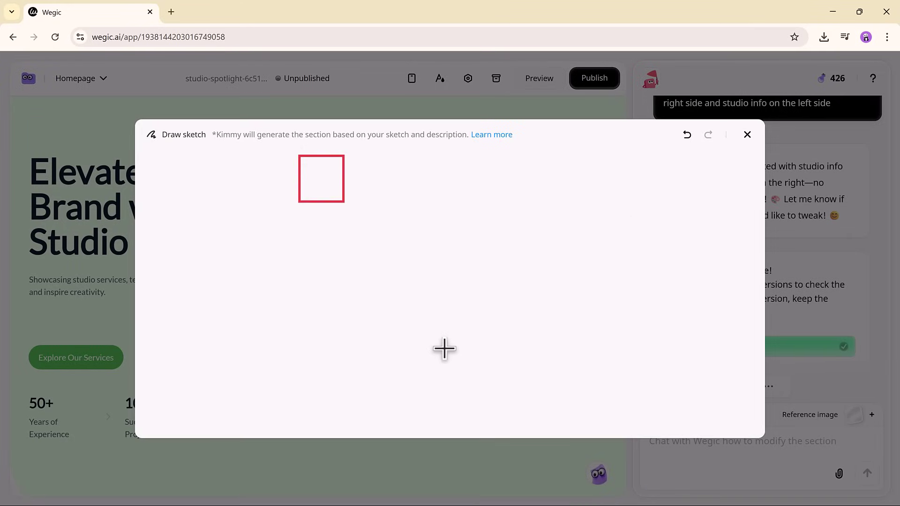
pyautogui.moveTo(445, 348)
pyautogui.mouseDown()
pyautogui.moveTo(533, 408)
pyautogui.moveTo(583, 408)
pyautogui.moveTo(574, 424)
pyautogui.mouseUp()
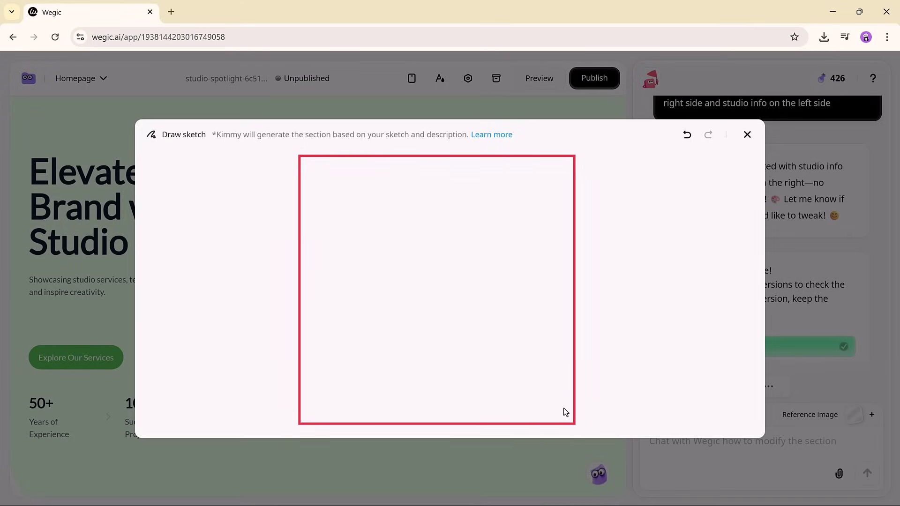
pyautogui.moveTo(322, 187)
pyautogui.mouseDown()
pyautogui.moveTo(504, 209)
pyautogui.moveTo(537, 202)
pyautogui.mouseUp()
pyautogui.moveTo(325, 219); pyautogui.dragTo(537, 241)
pyautogui.moveTo(328, 264); pyautogui.dragTo(541, 405)
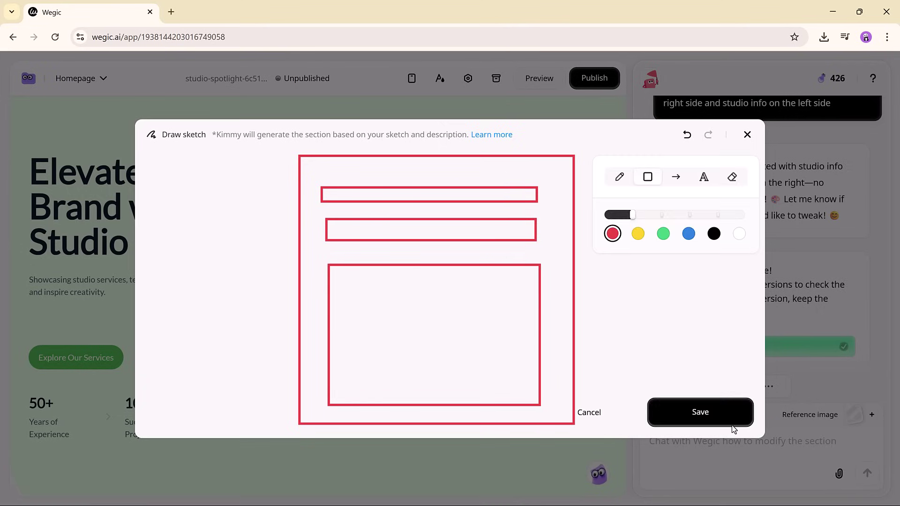
pyautogui.click(710, 417)
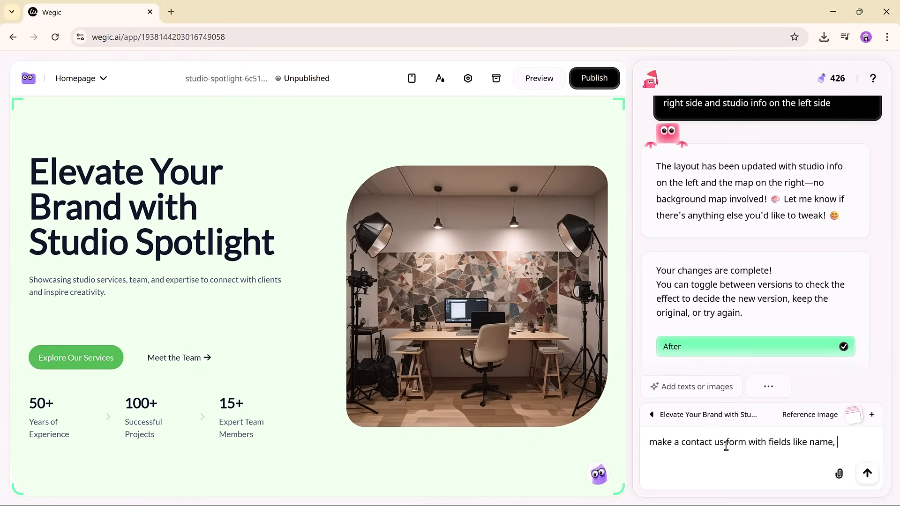
# Send Kimmy the request for a contact form with name, email and message fields
pyautogui.write('email and message, on the home page')
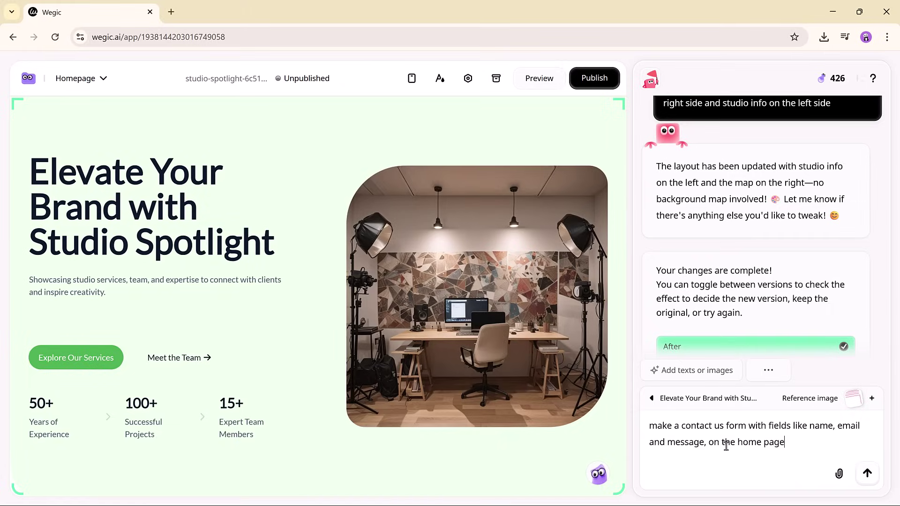
pyautogui.click(858, 470)
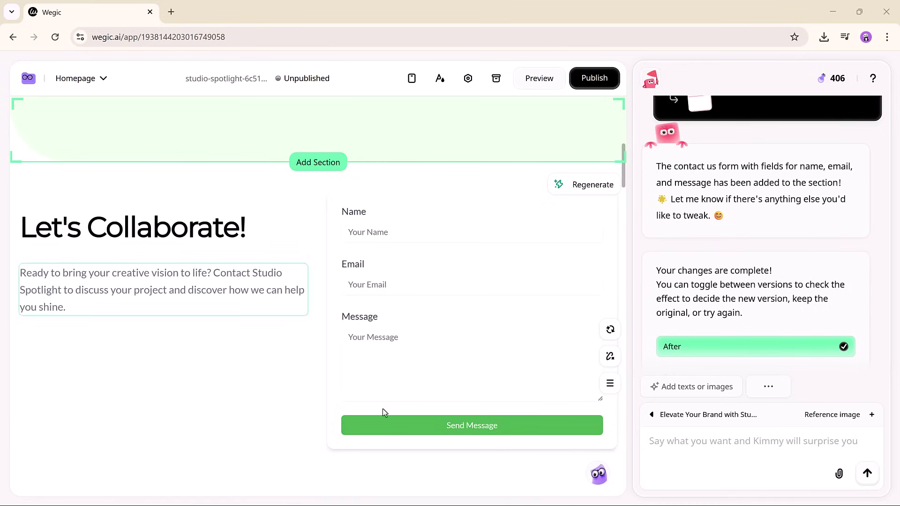
pyautogui.scroll(-1, 380, 211)
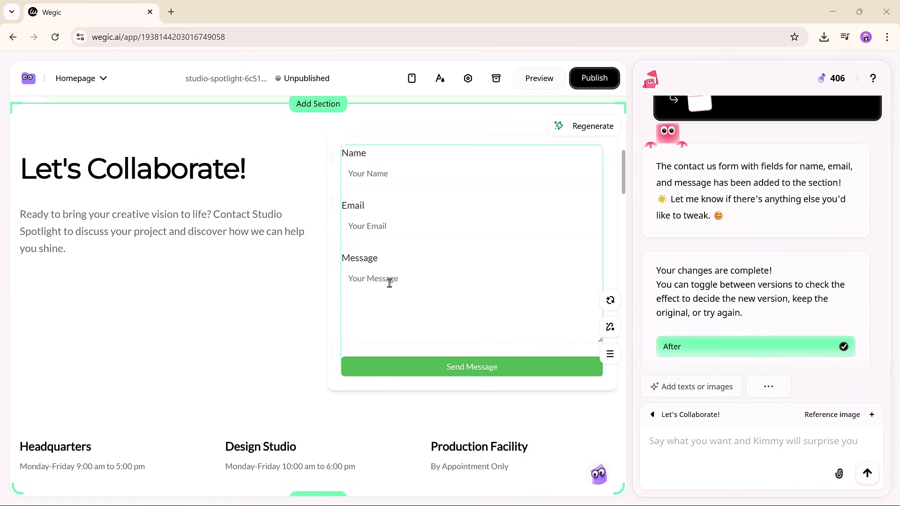
# Step through the Turi avatar guide past task, Dify, import and knowledge-base steps to 6/6, then close it
pyautogui.click(600, 476)
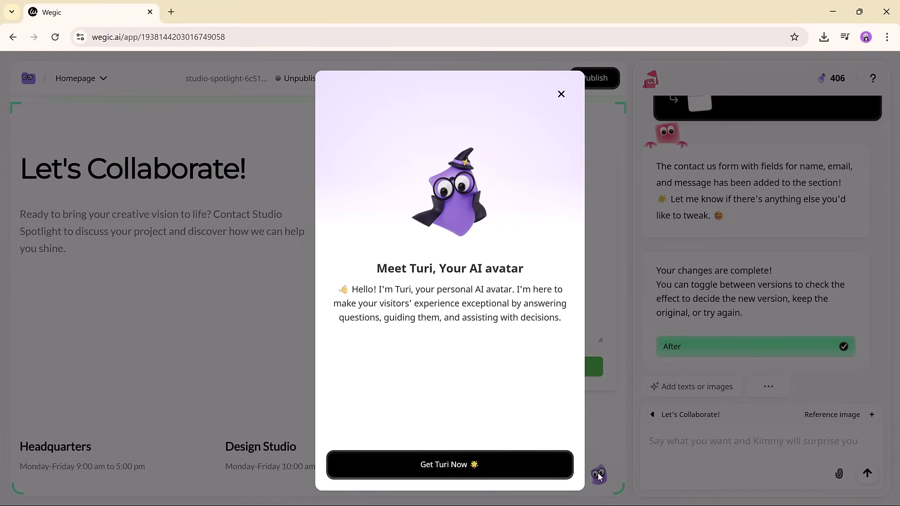
pyautogui.click(447, 464)
pyautogui.write('give intro of our website')
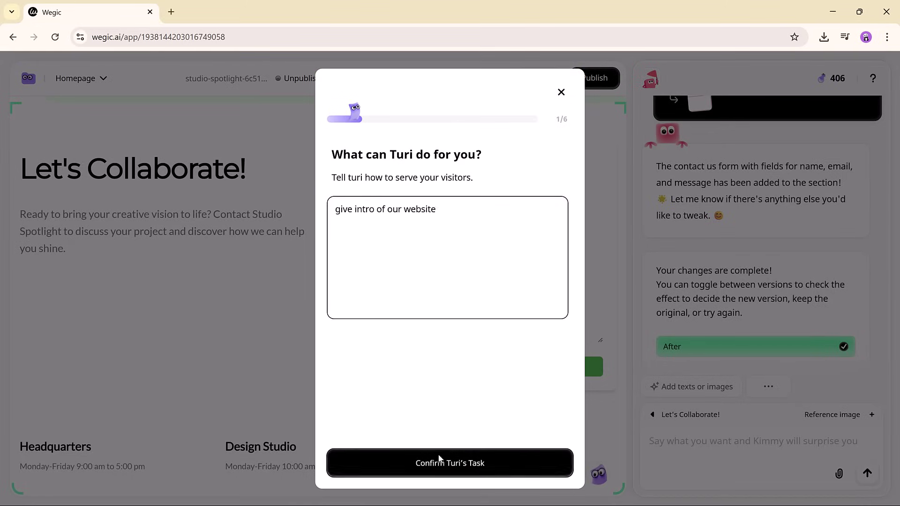
pyautogui.click(439, 462)
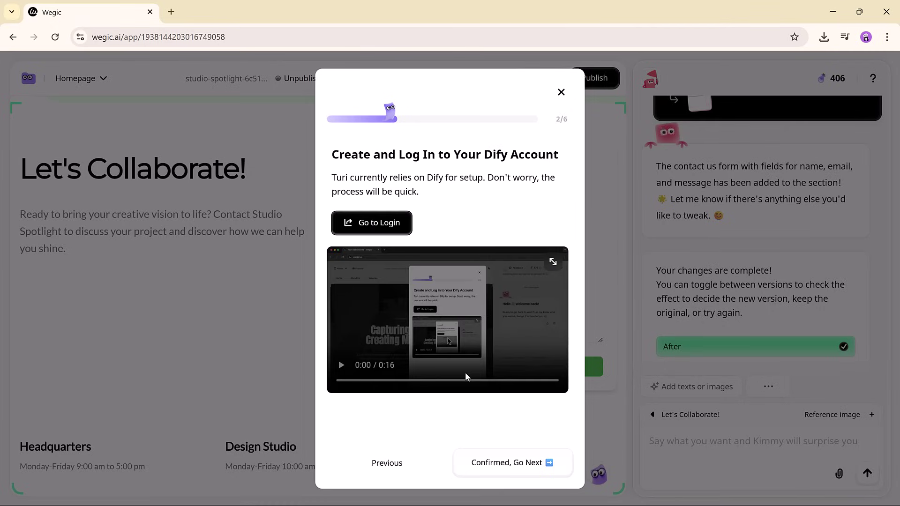
pyautogui.click(510, 464)
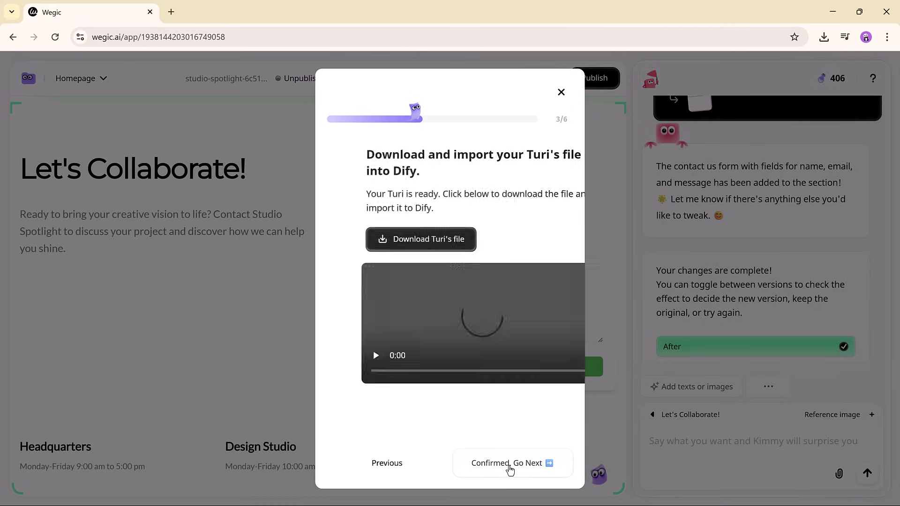
pyautogui.click(510, 466)
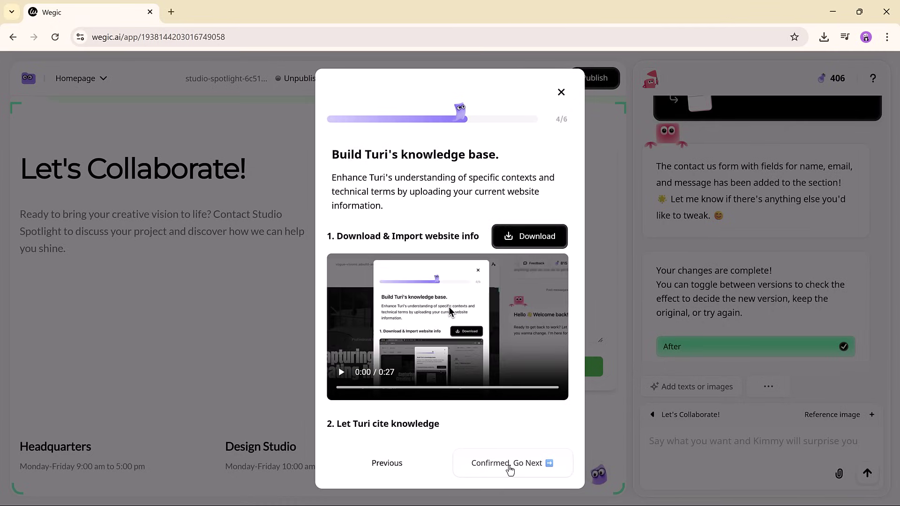
pyautogui.click(510, 467)
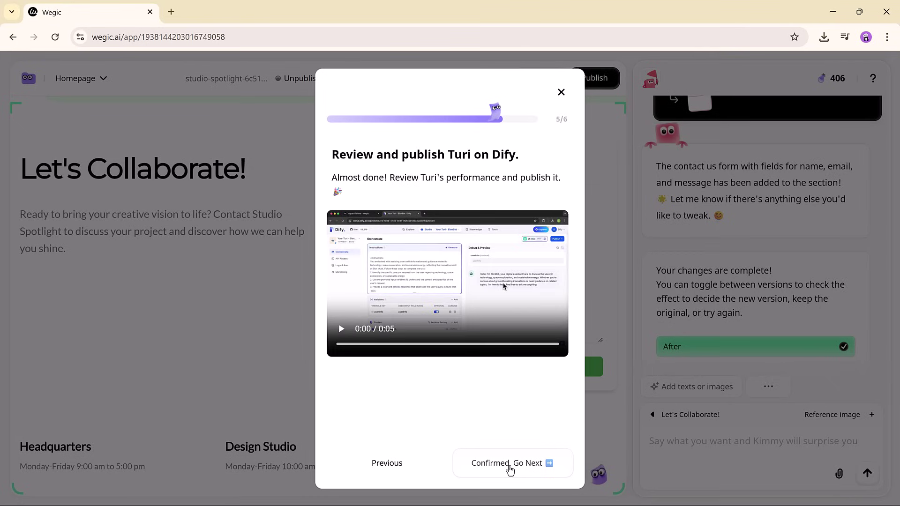
pyautogui.click(510, 466)
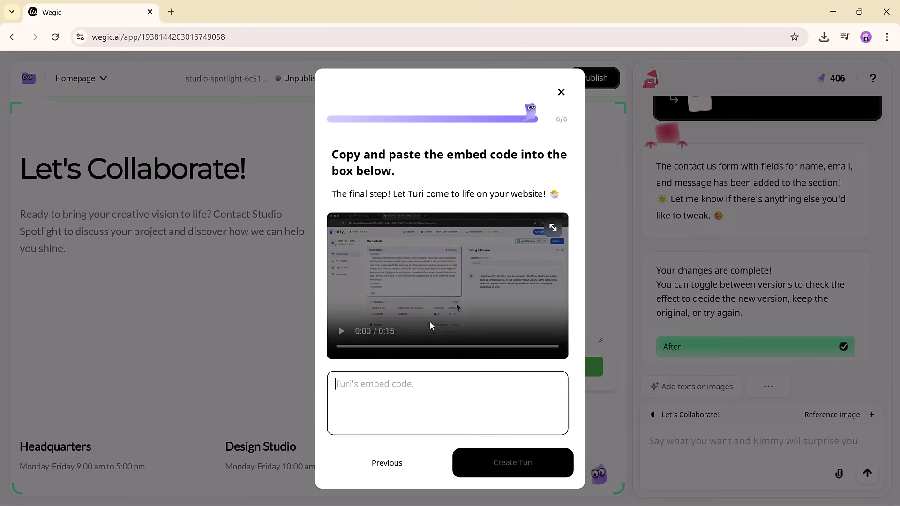
pyautogui.click(561, 93)
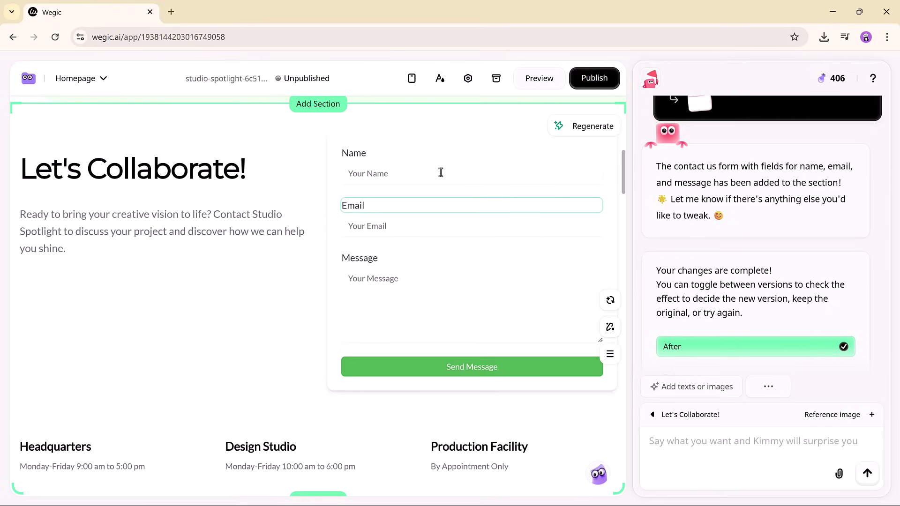
# Switch to the mobile layout and scroll the stacked homepage sections down to the footer
pyautogui.click(413, 79)
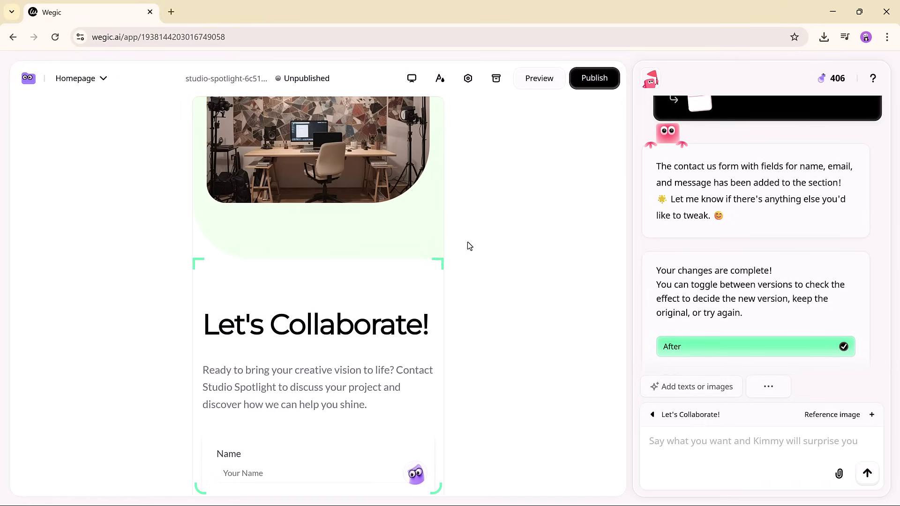
pyautogui.scroll(-10, 315, 228)
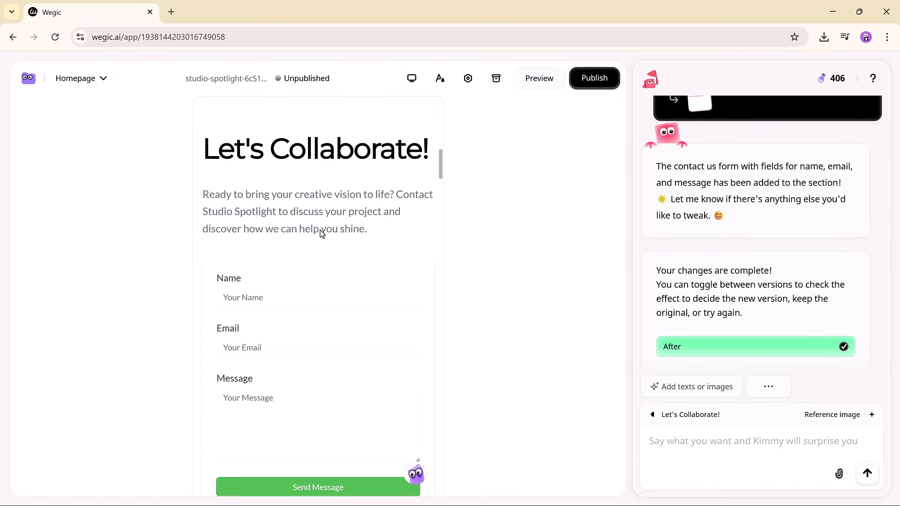
pyautogui.scroll(-15, 321, 231)
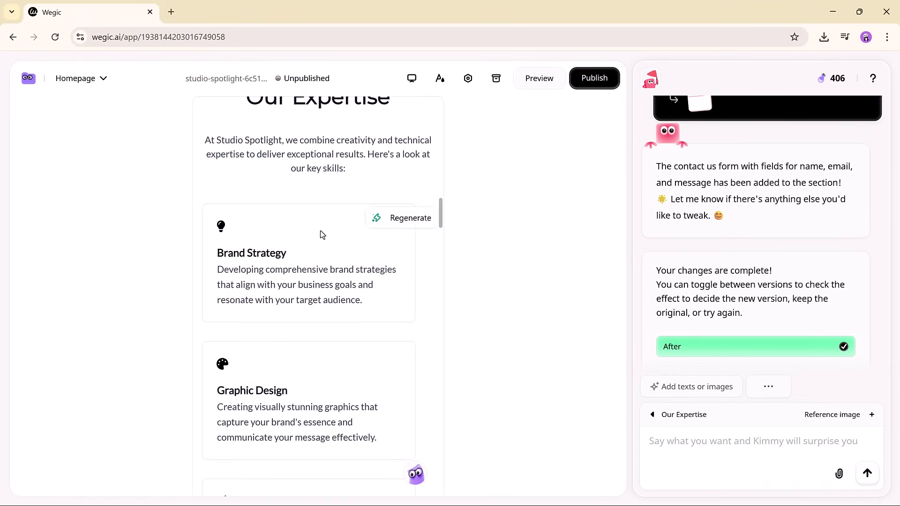
pyautogui.scroll(-15, 320, 235)
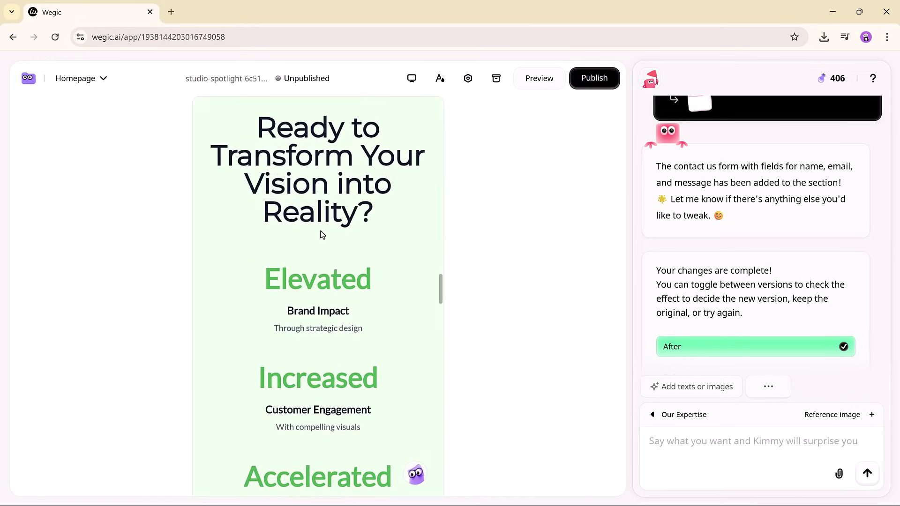
pyautogui.scroll(-15, 321, 234)
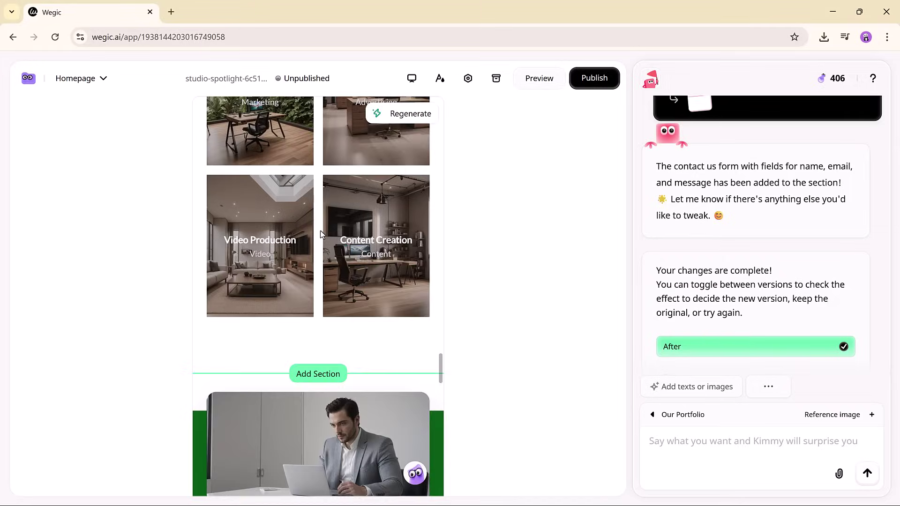
pyautogui.scroll(-15, 322, 234)
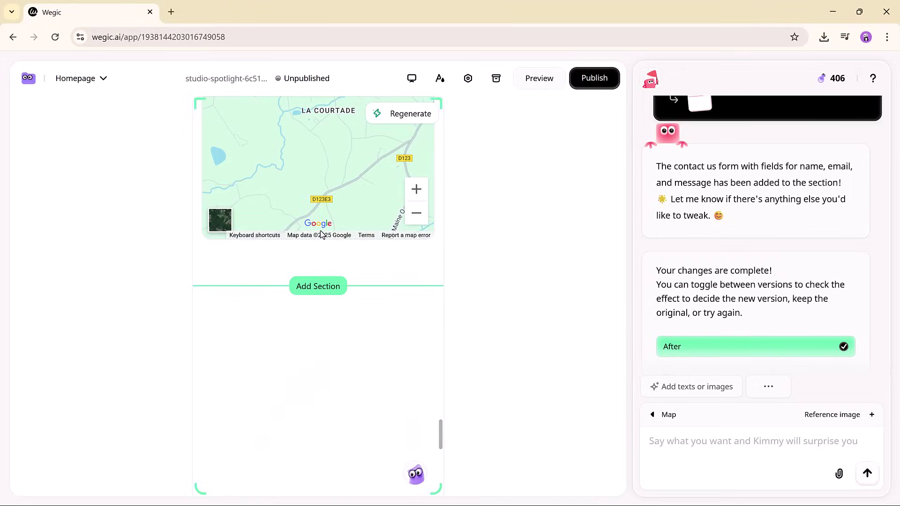
pyautogui.scroll(-5, 322, 235)
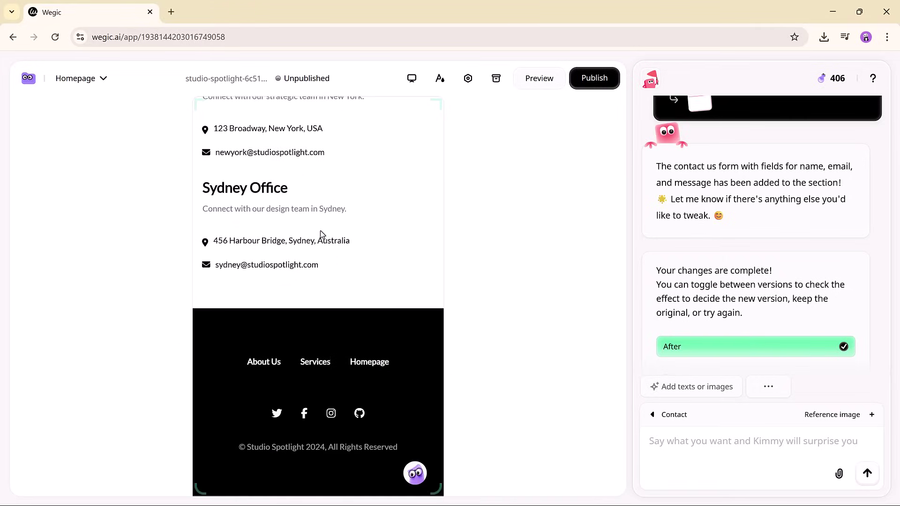
# Return to desktop layout, dismiss Kimmy's footer prompt, and scroll up to the Studio Spotlight hero
pyautogui.click(412, 79)
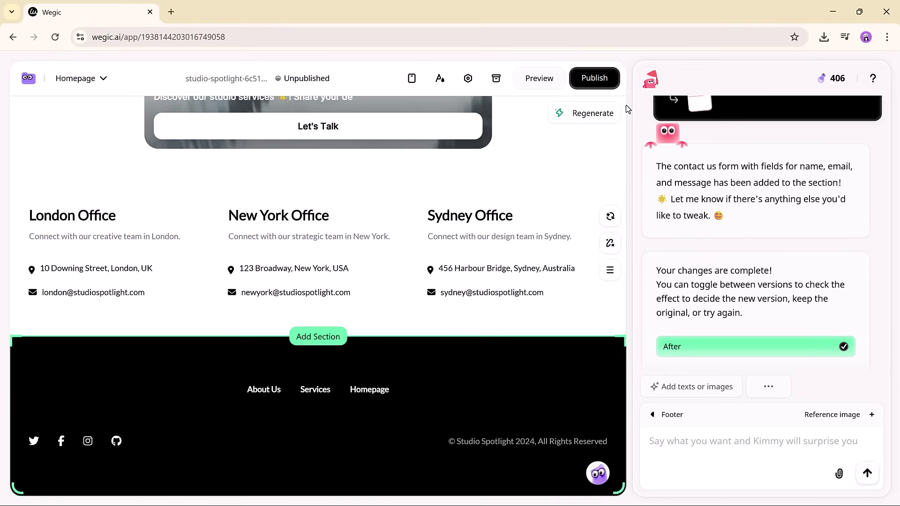
pyautogui.click(592, 113)
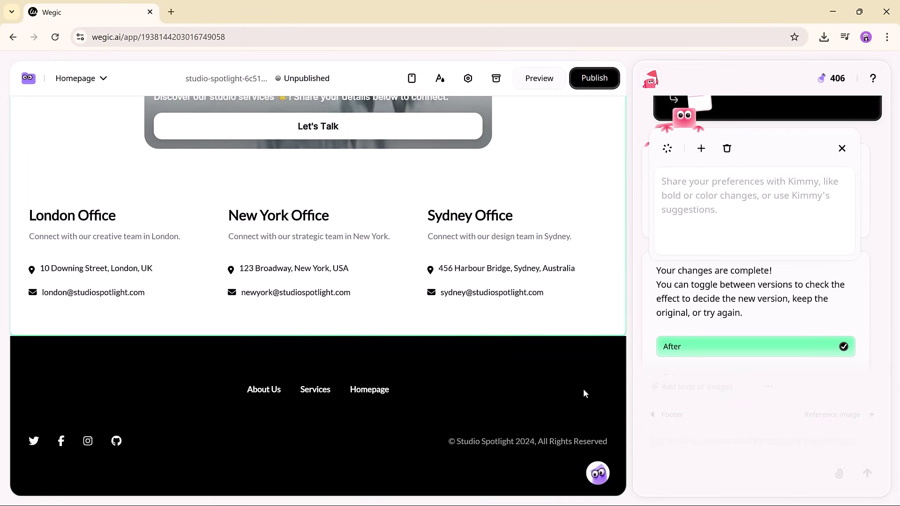
pyautogui.scroll(15, 581, 375)
pyautogui.scroll(15, 581, 374)
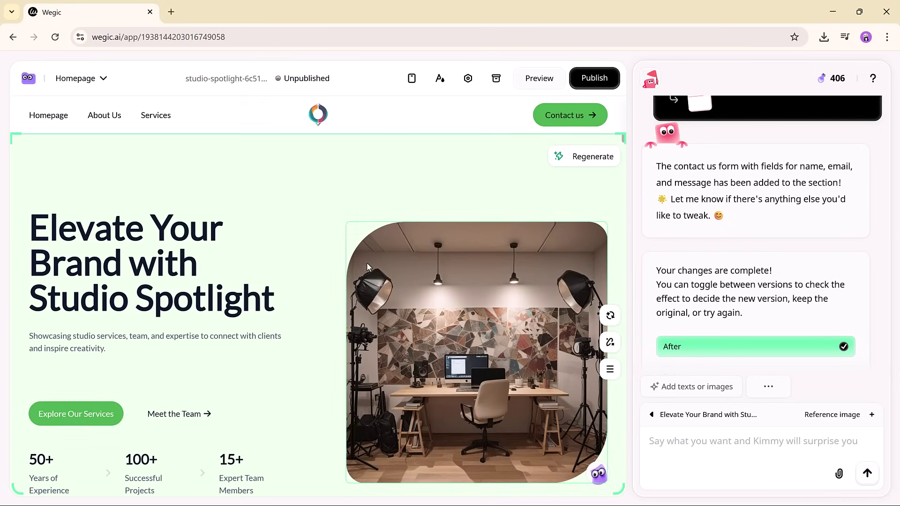
# Publish Studio Spotlight to its free subdomain studio-spotlight-6c5136fa.wegic.app
pyautogui.click(599, 82)
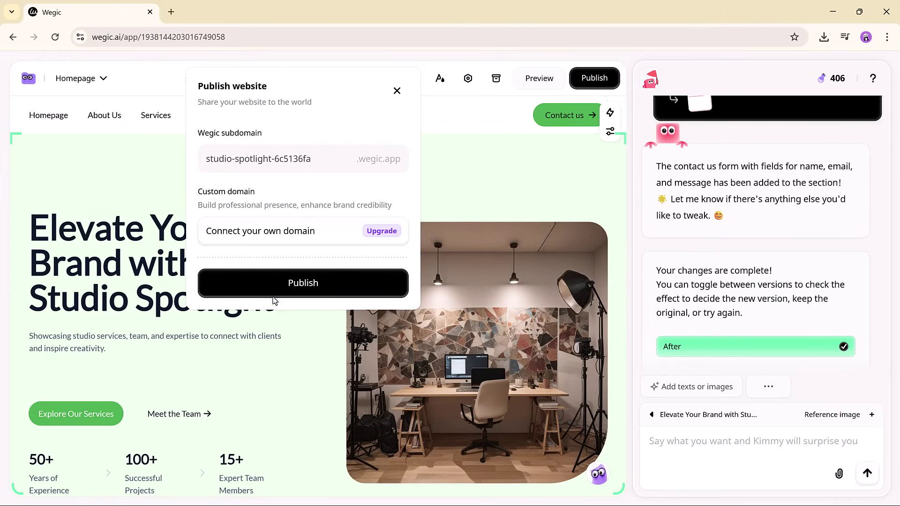
pyautogui.click(302, 284)
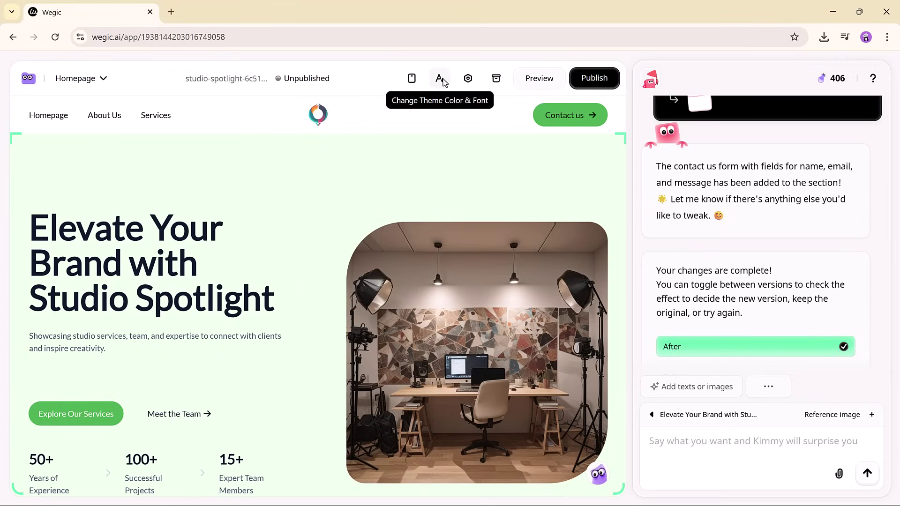
# Preview blue, red, orange, yellow and green theme swatches, then settle on navy #000080
pyautogui.click(441, 80)
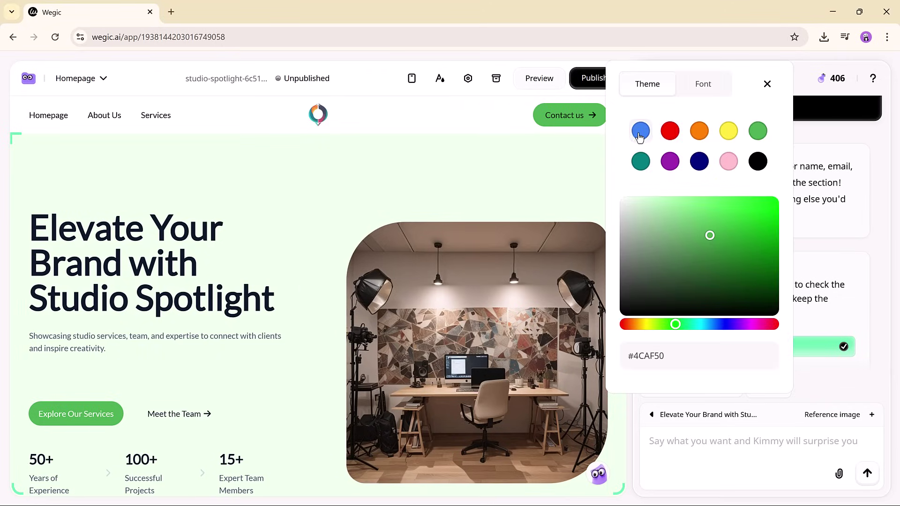
pyautogui.click(640, 134)
pyautogui.click(670, 136)
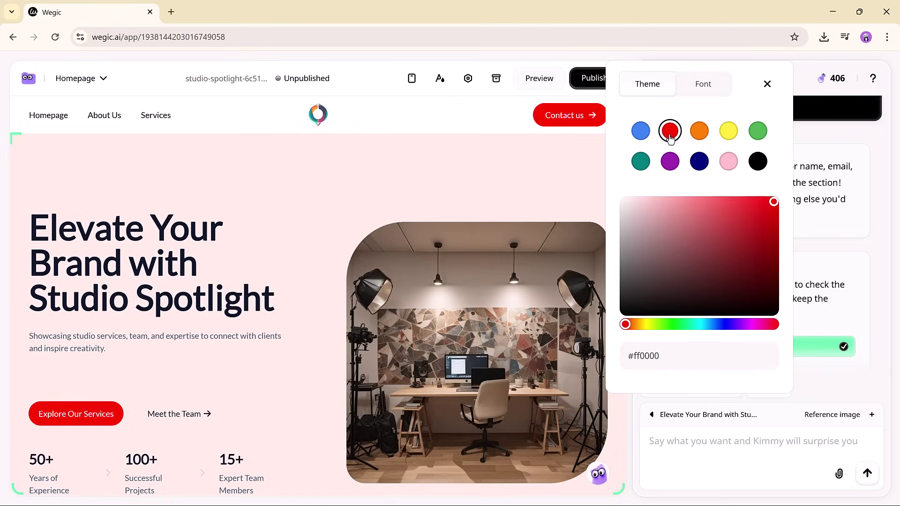
pyautogui.click(703, 143)
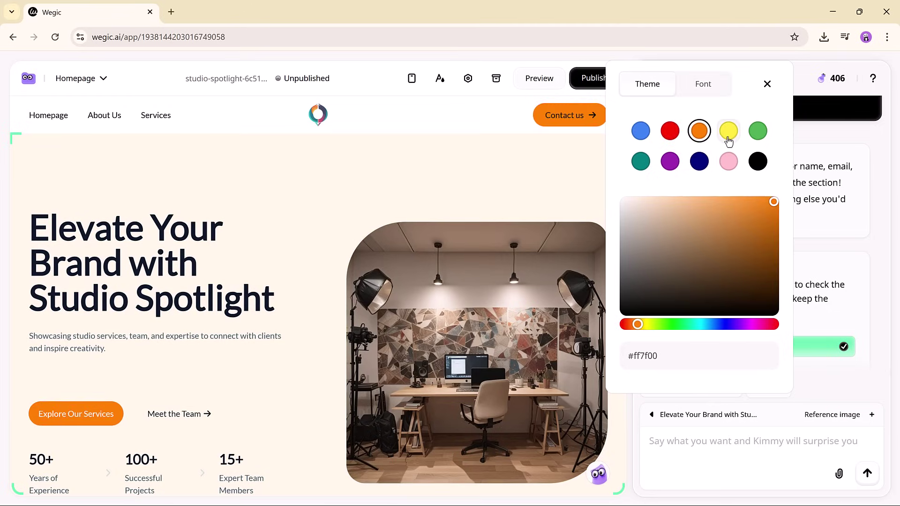
pyautogui.click(728, 141)
pyautogui.click(758, 136)
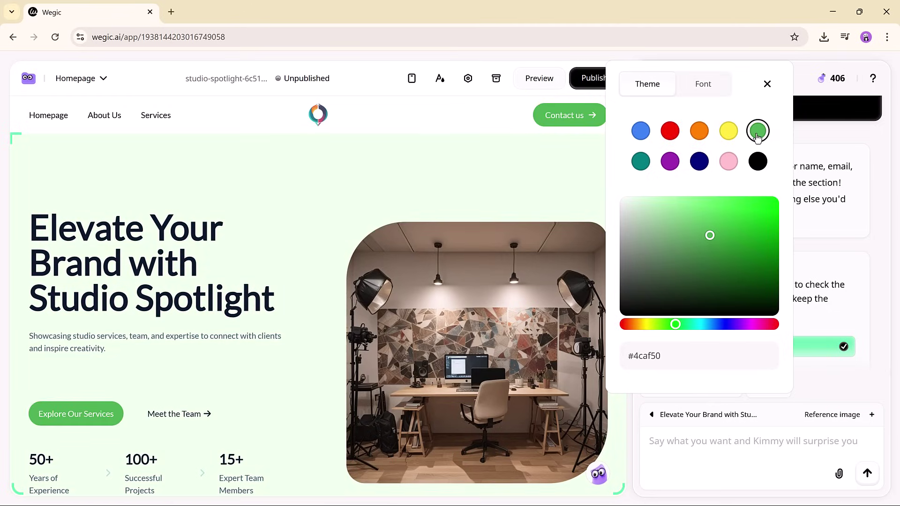
pyautogui.click(700, 162)
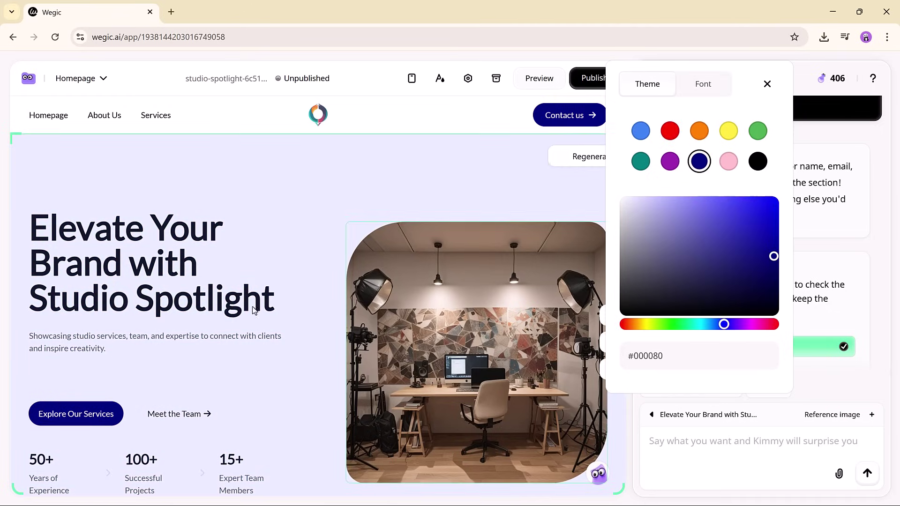
pyautogui.scroll(-1, 299, 299)
pyautogui.scroll(1, 300, 299)
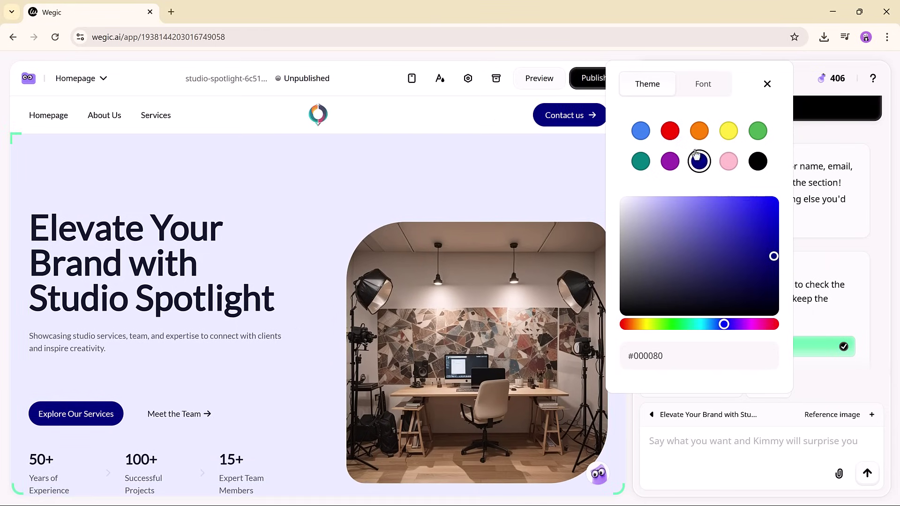
pyautogui.click(707, 85)
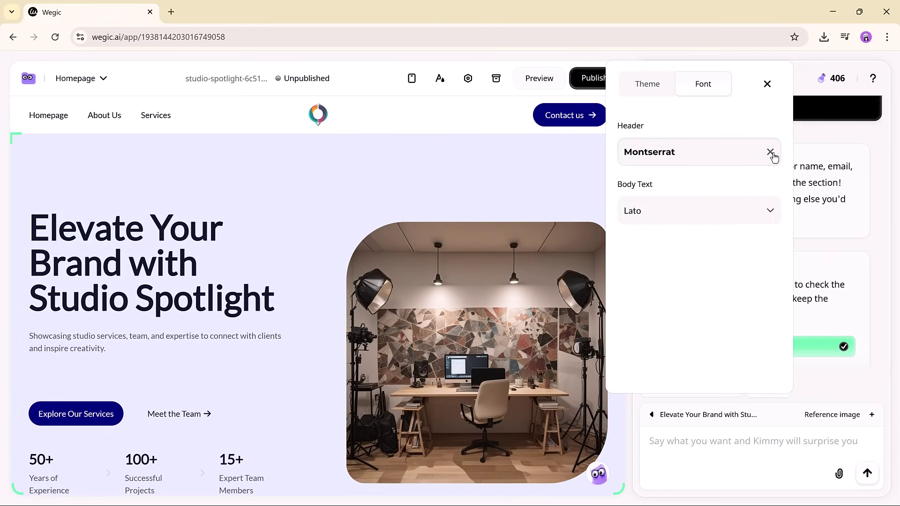
# Choose Poppins as the header font and Florida Vibes as the body text font
pyautogui.click(722, 160)
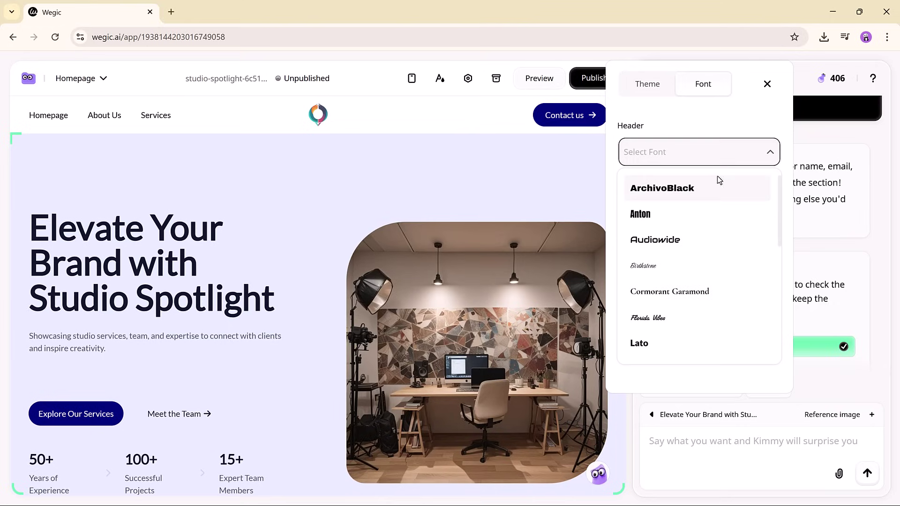
pyautogui.scroll(-5, 707, 291)
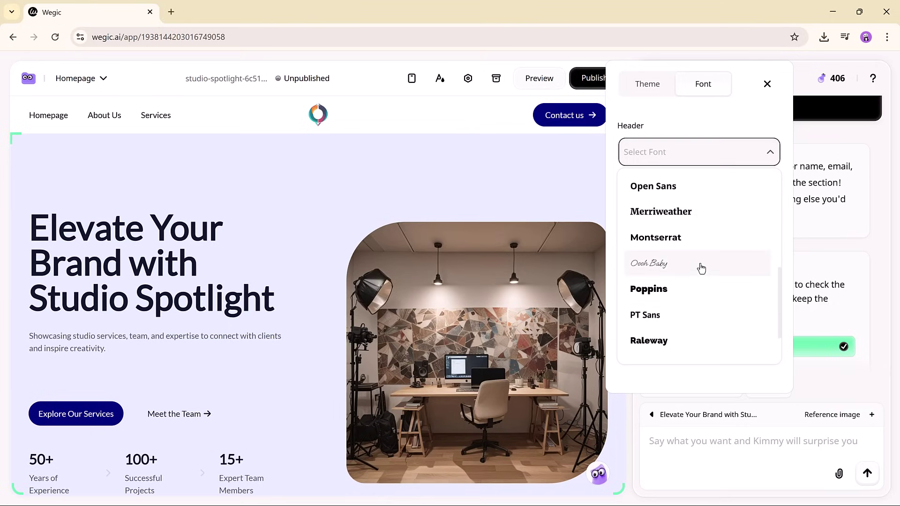
pyautogui.click(685, 290)
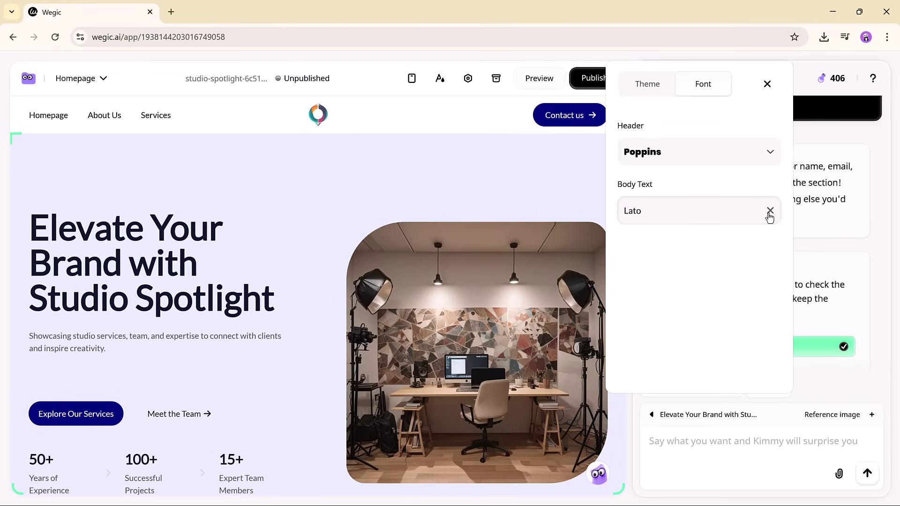
pyautogui.click(739, 217)
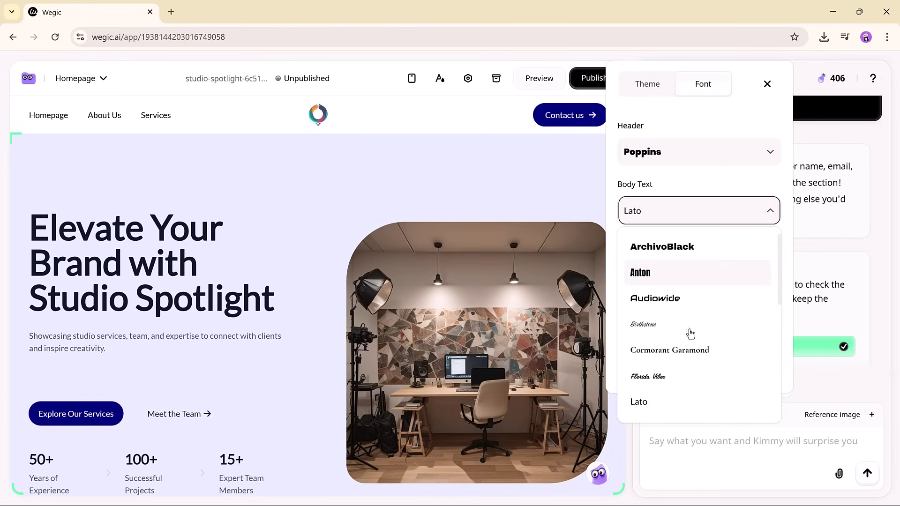
pyautogui.click(672, 379)
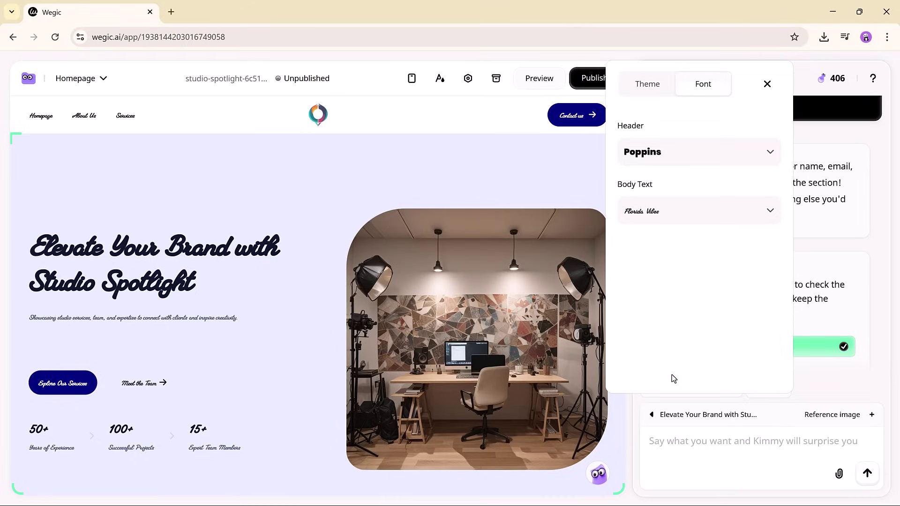